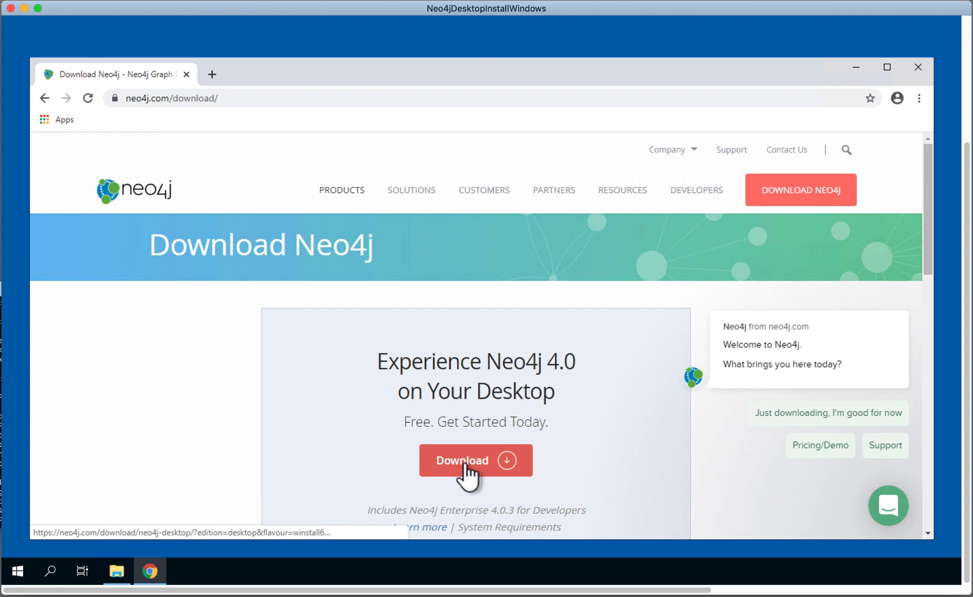
# Step: Open the Neo4j Desktop download form and fill in the first name, last name, business e-mail and company name Neo4j
pyautogui.click(465, 464)
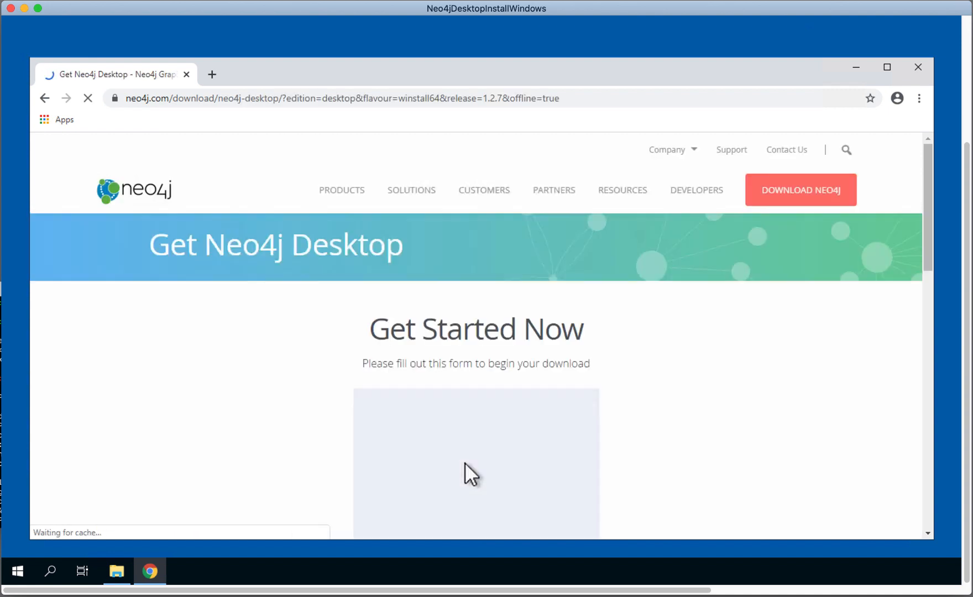
pyautogui.click(440, 431)
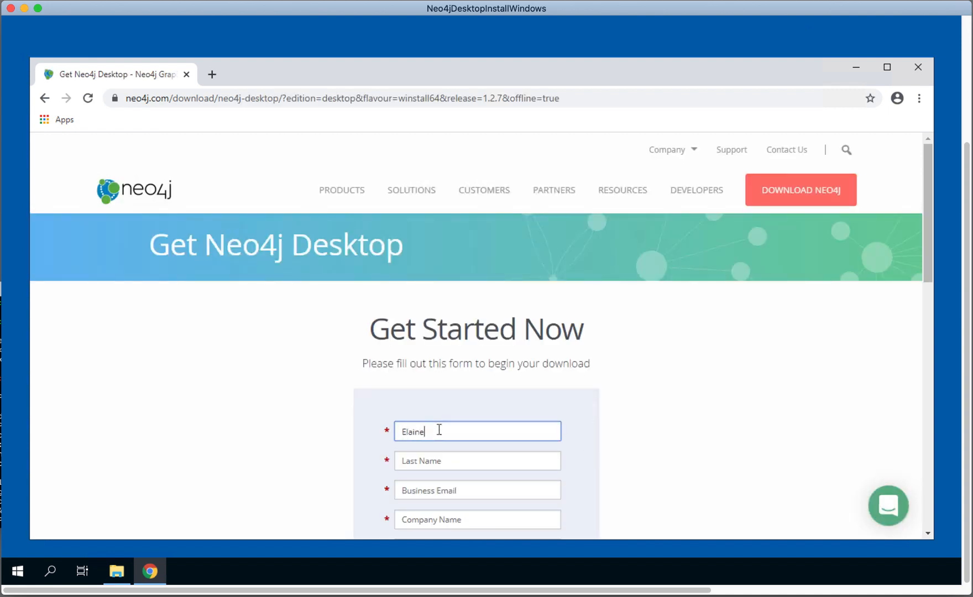
pyautogui.click(441, 461)
pyautogui.click(465, 489)
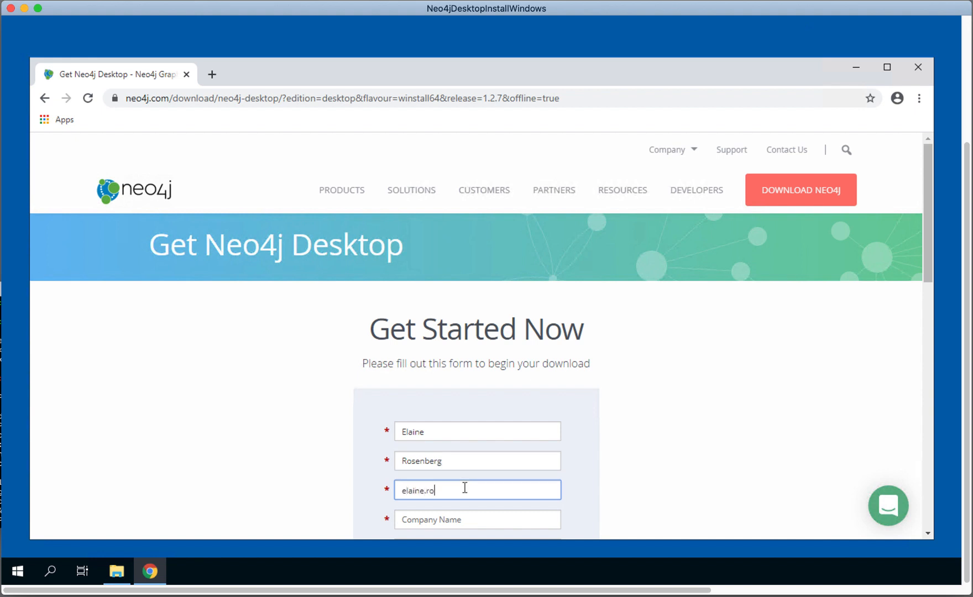
pyautogui.click(470, 518)
pyautogui.write('Neo4j')
# Step: Choose United States as the country and California as the state in the download form
pyautogui.moveTo(927, 268); pyautogui.dragTo(927, 324)
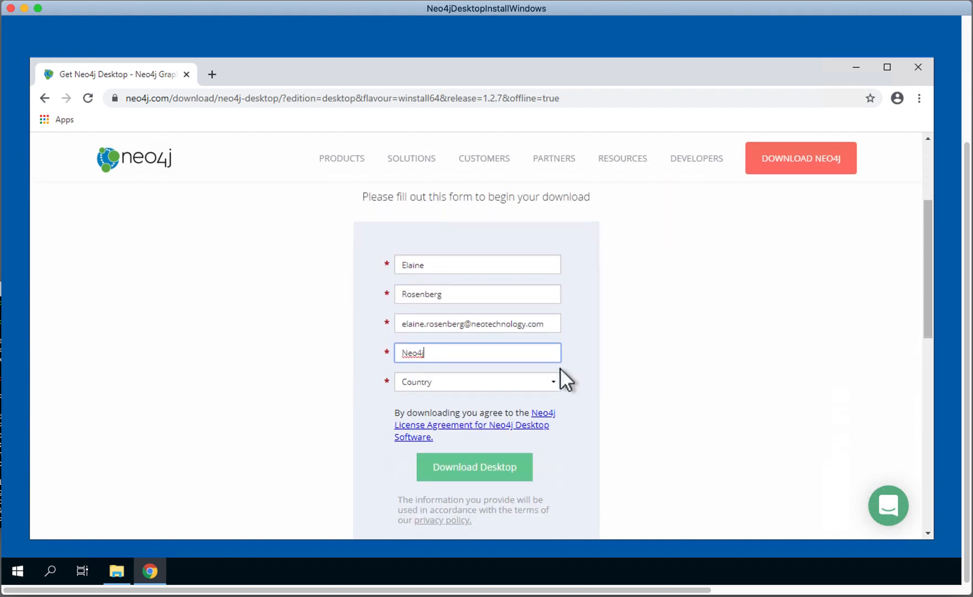
pyautogui.click(516, 380)
pyautogui.write('un')
pyautogui.click(553, 366)
pyautogui.scroll(-2, 553, 365)
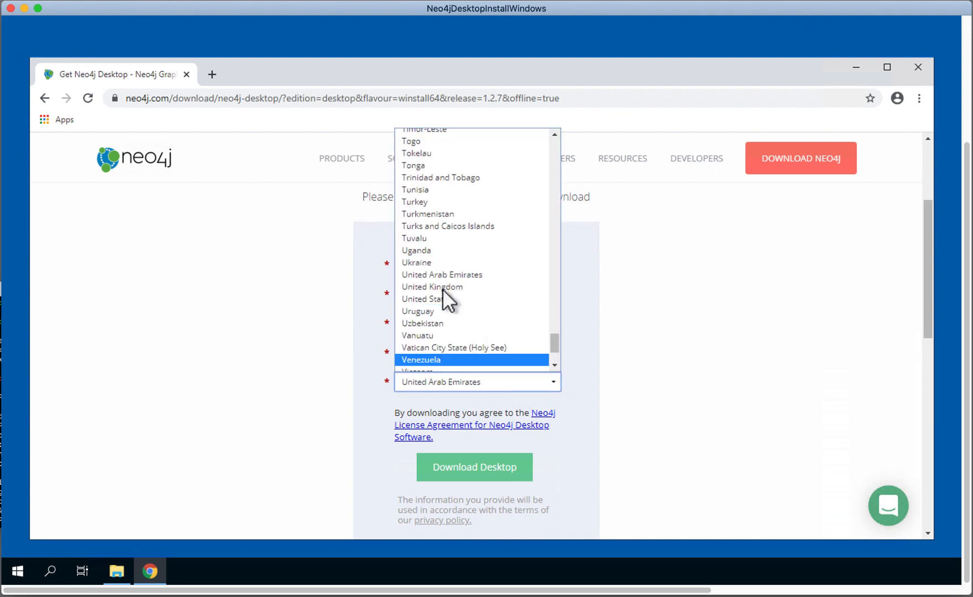
pyautogui.click(443, 298)
pyautogui.click(551, 412)
pyautogui.click(437, 225)
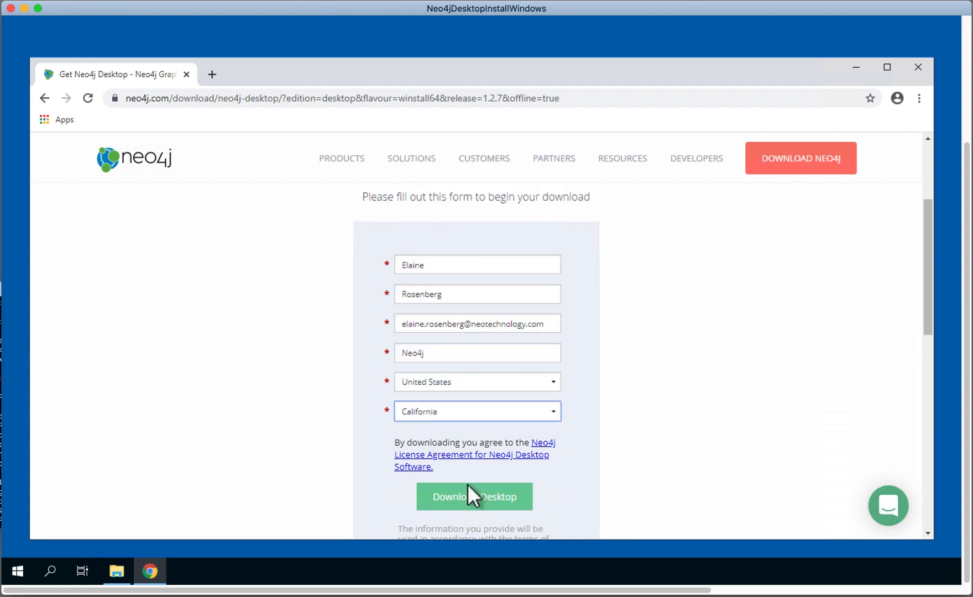
# Step: Submit the form to download Neo4j Desktop and copy the Desktop Key to the clipboard
pyautogui.click(473, 498)
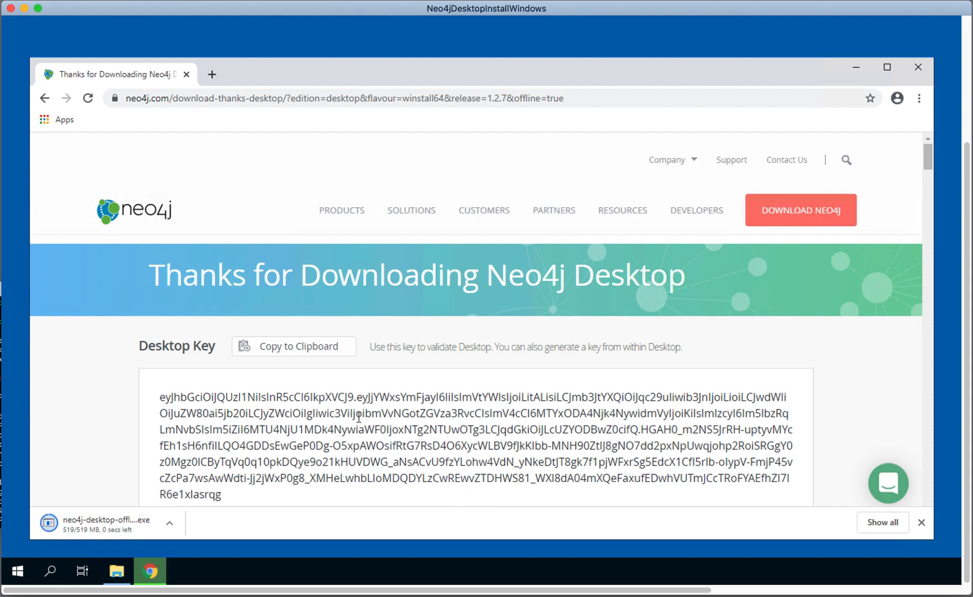
pyautogui.click(288, 349)
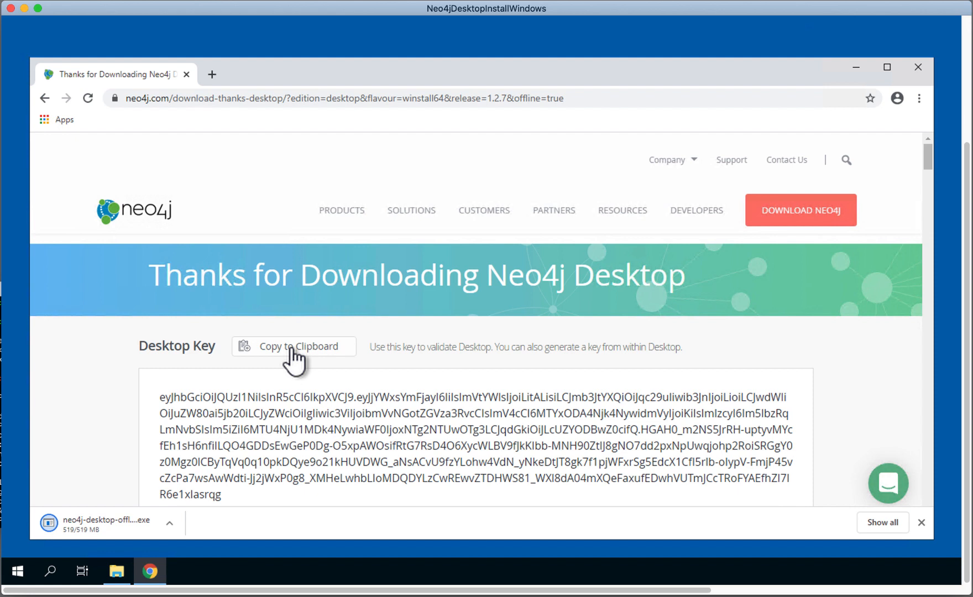
pyautogui.click(291, 347)
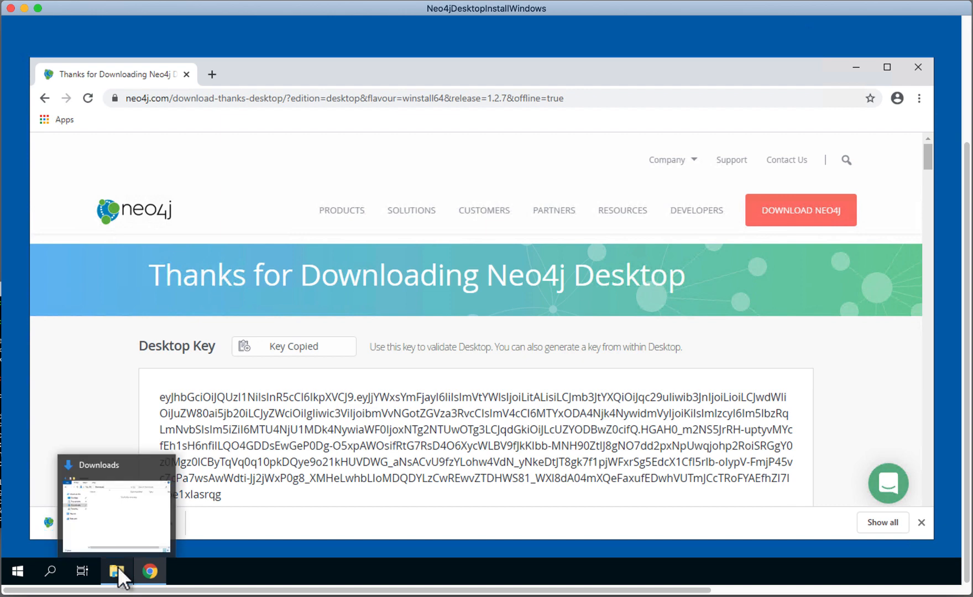
# Step: Run neo4j-desktop-offline-1.2.7-setup from the Downloads folder and install it for all users in C:\Program Files\Neo4j Desktop
pyautogui.click(117, 566)
pyautogui.doubleClick(482, 131)
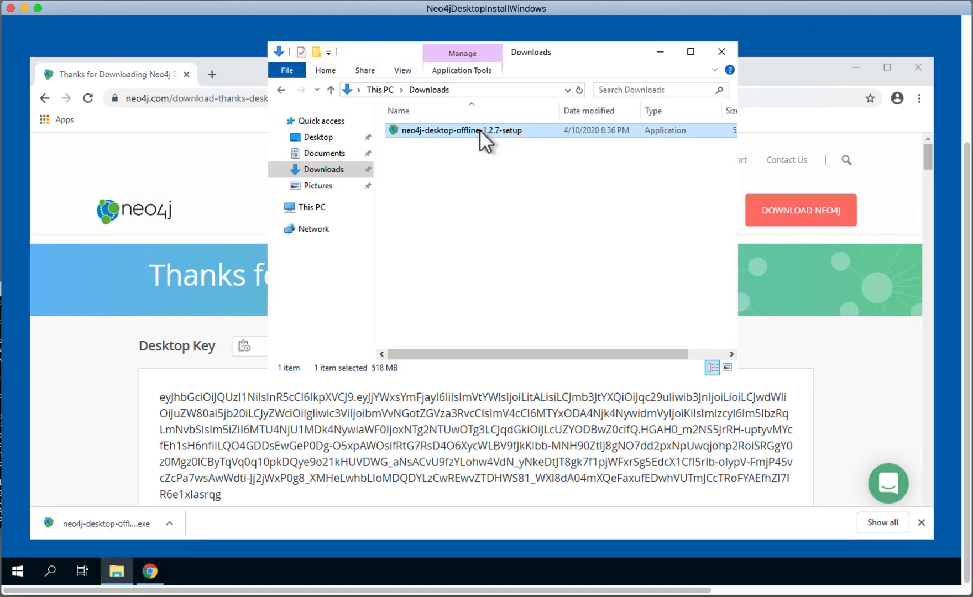
pyautogui.click(658, 52)
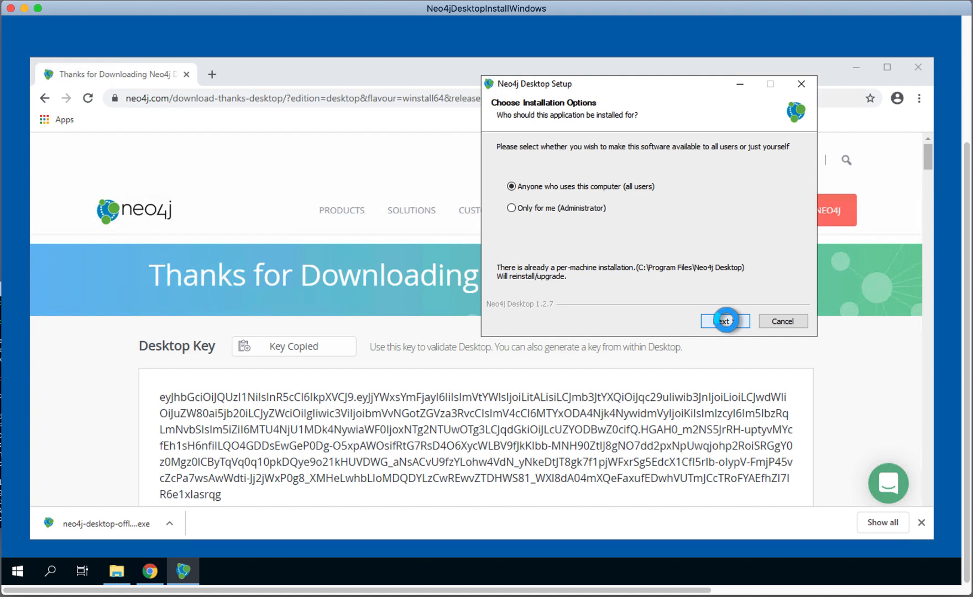
pyautogui.click(726, 321)
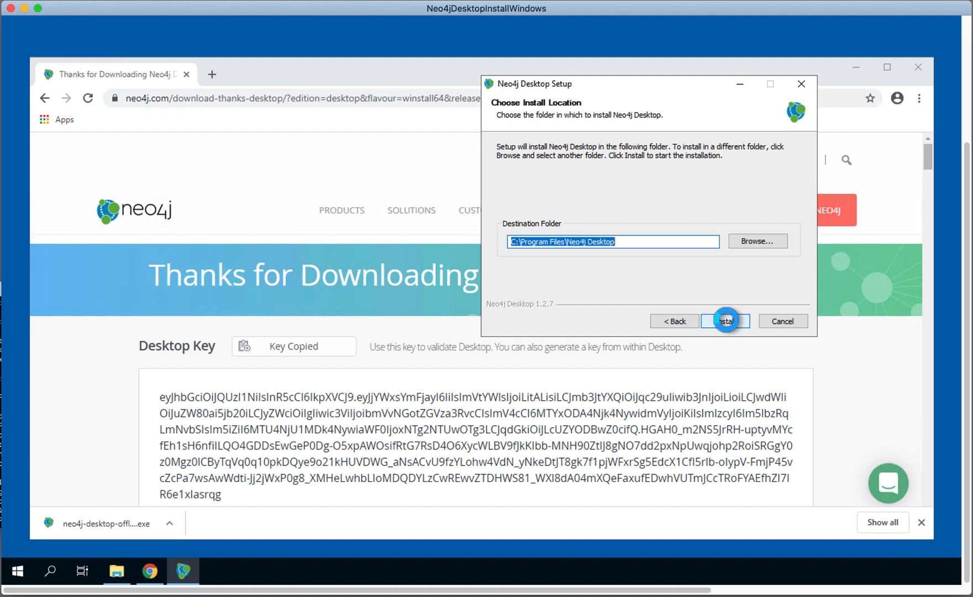
pyautogui.click(727, 320)
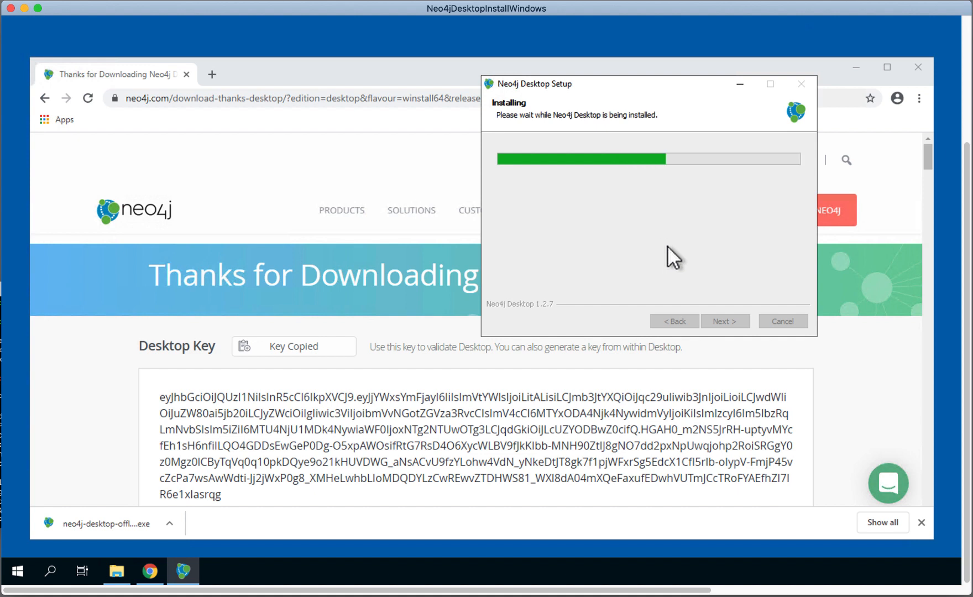
pyautogui.click(729, 322)
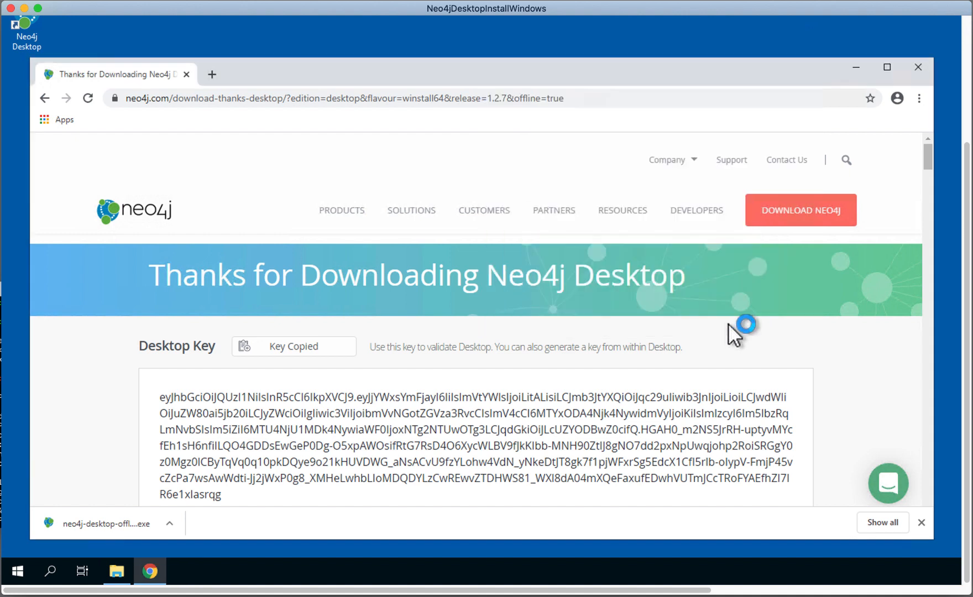
# Step: Minimize the browser and launch Neo4j Desktop from its desktop shortcut, moving its window fully into view
pyautogui.click(858, 67)
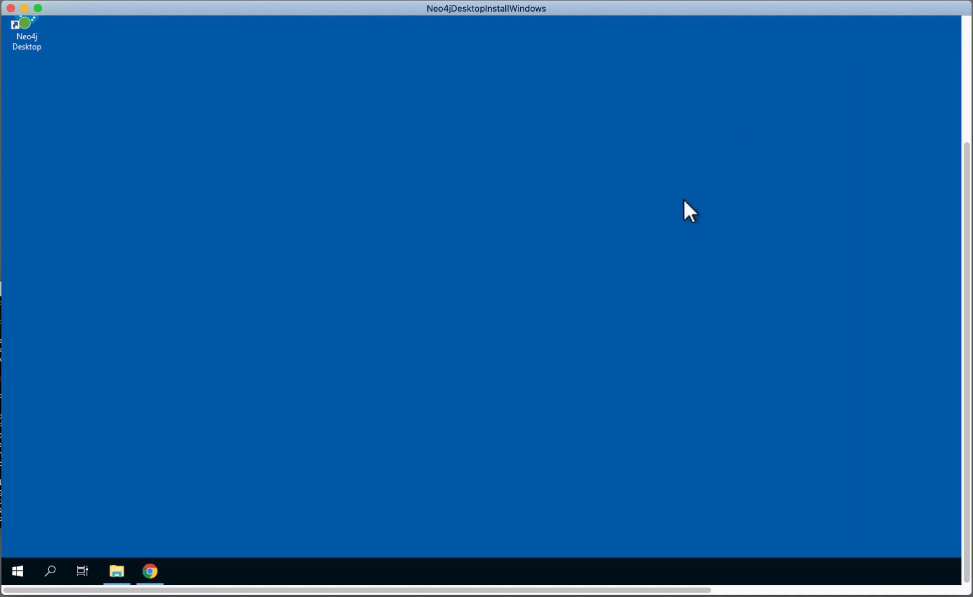
pyautogui.doubleClick(27, 28)
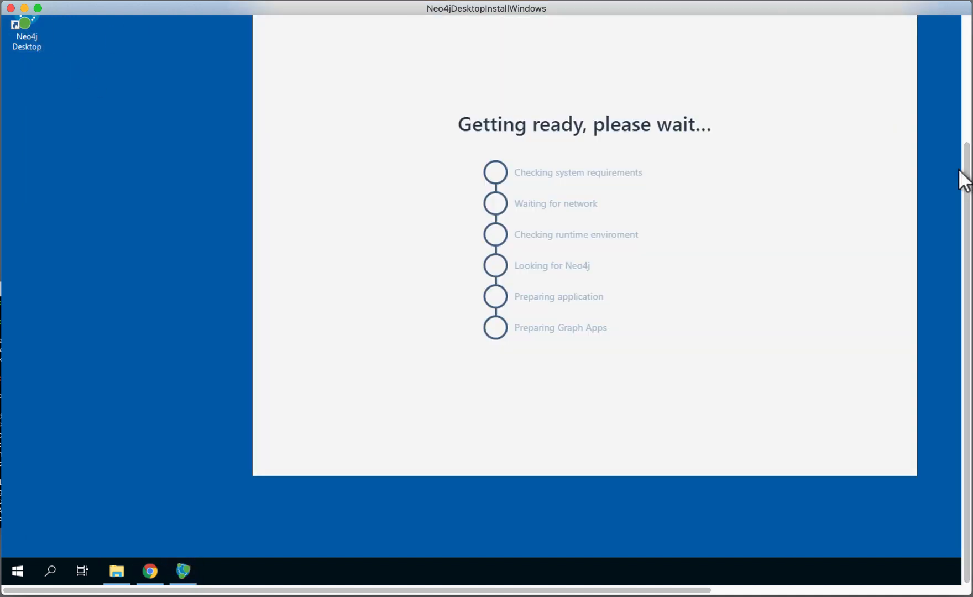
pyautogui.moveTo(965, 178); pyautogui.dragTo(943, 84)
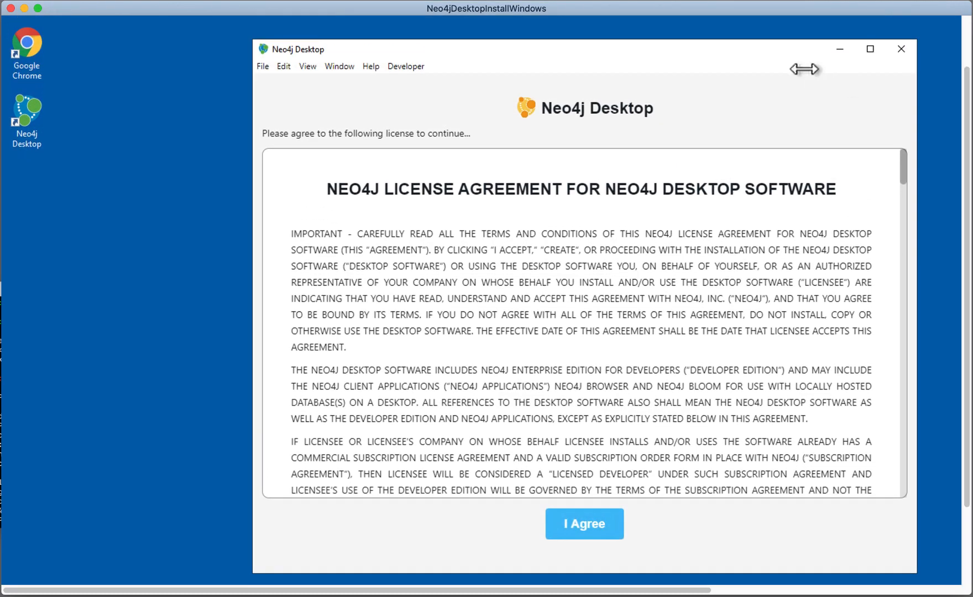
pyautogui.moveTo(751, 44); pyautogui.dragTo(642, 42)
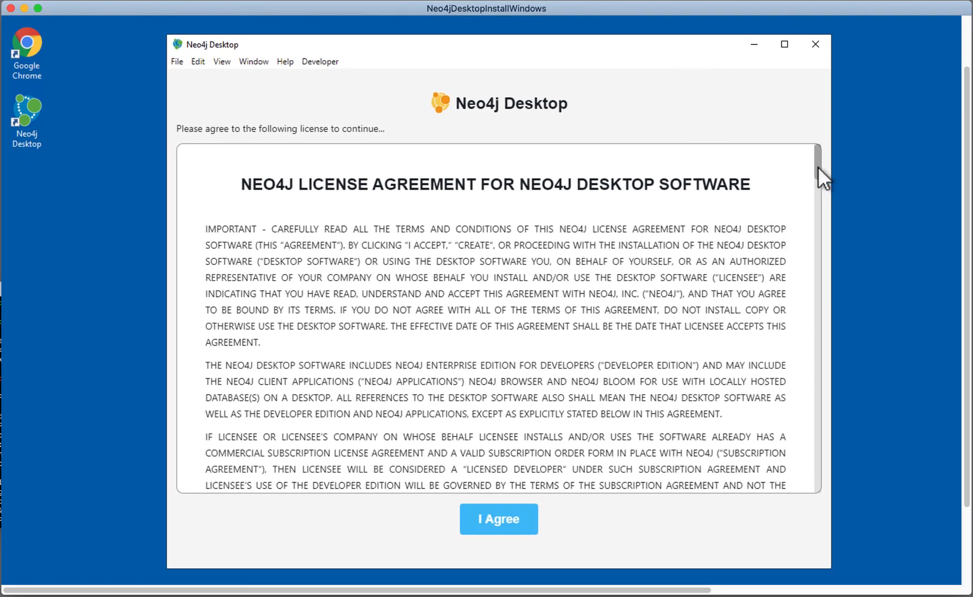
# Step: Accept the Neo4j Desktop license agreement and confirm C:\Users\Administrator\.Neo4jDesktop as the application data path
pyautogui.moveTo(818, 167)
pyautogui.mouseDown()
pyautogui.moveTo(804, 249)
pyautogui.moveTo(809, 381)
pyautogui.moveTo(833, 158)
pyautogui.moveTo(821, 147)
pyautogui.mouseUp()
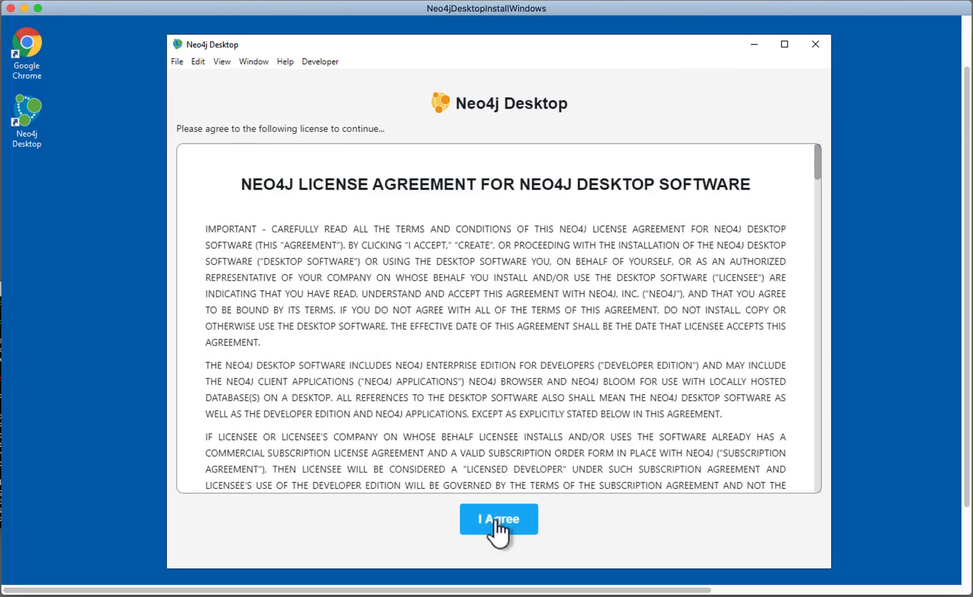
pyautogui.click(495, 520)
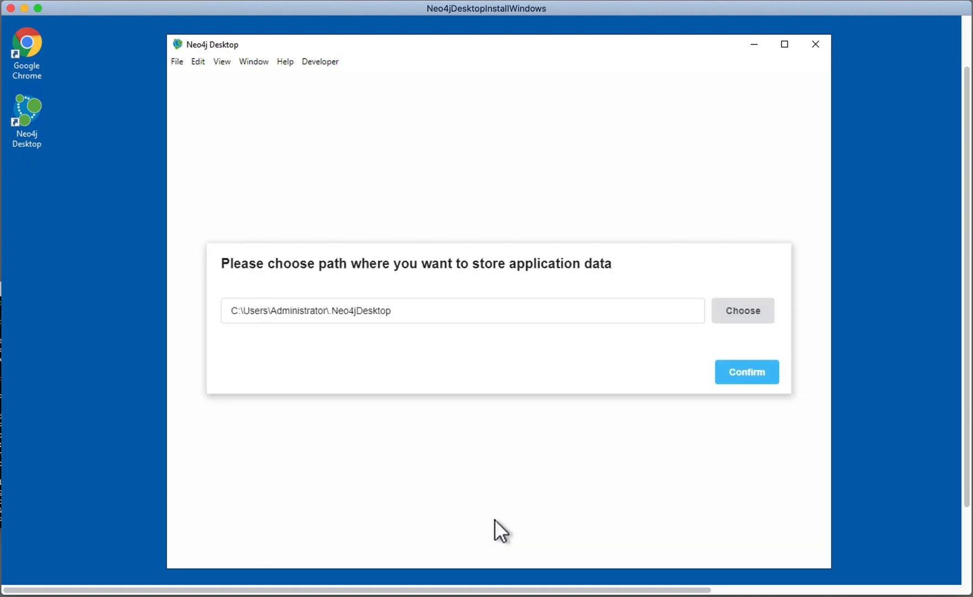
pyautogui.click(750, 374)
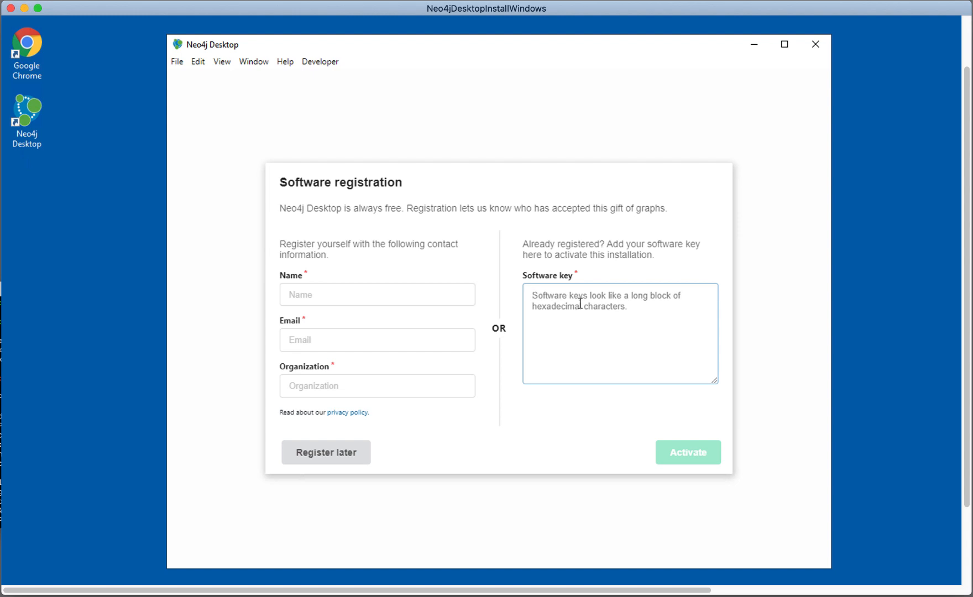
# Step: Activate the installation by pasting the copied software key and accept the anonymous reporting notice
pyautogui.hotkey('ctrl', 'v')
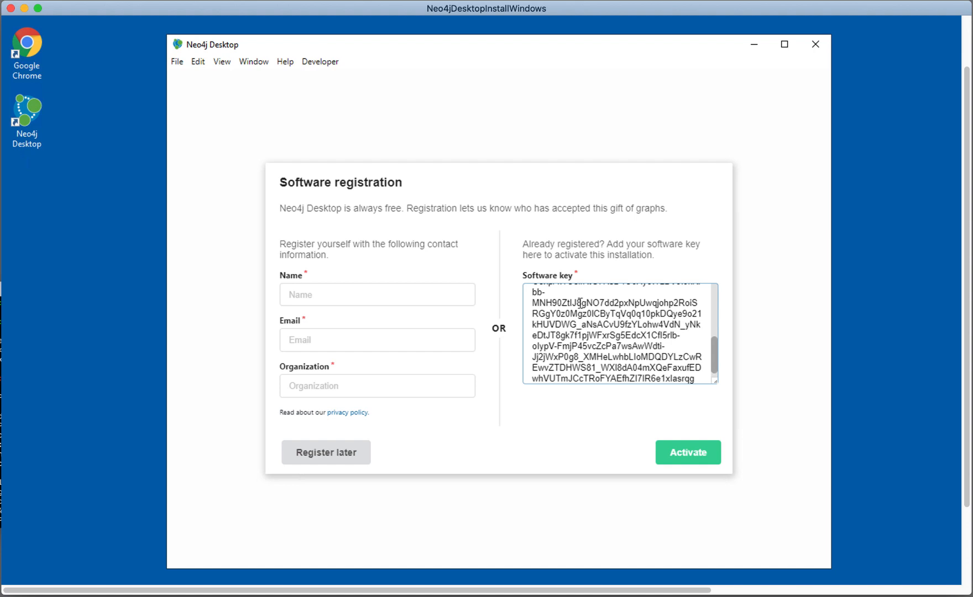
pyautogui.click(680, 451)
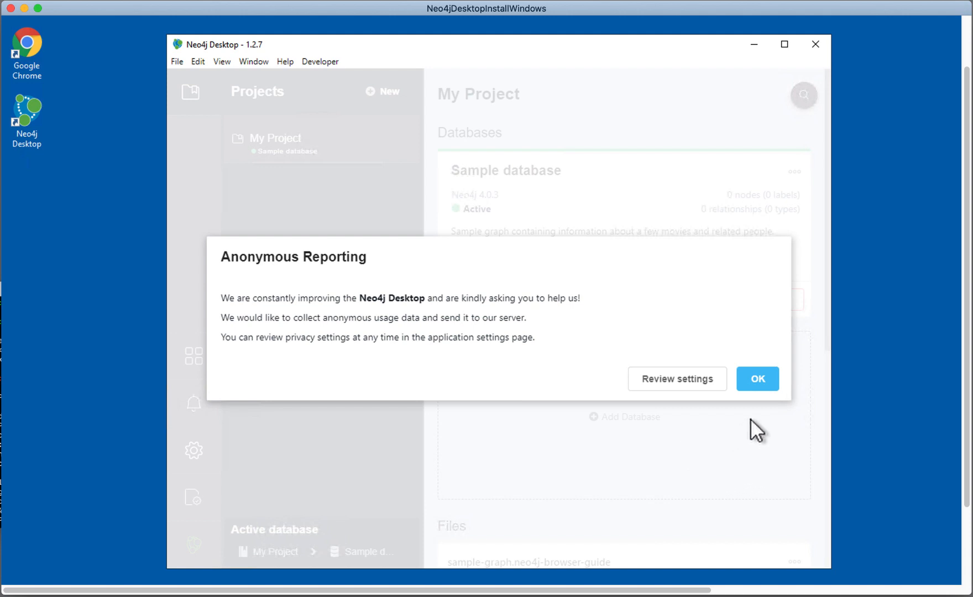
pyautogui.click(757, 381)
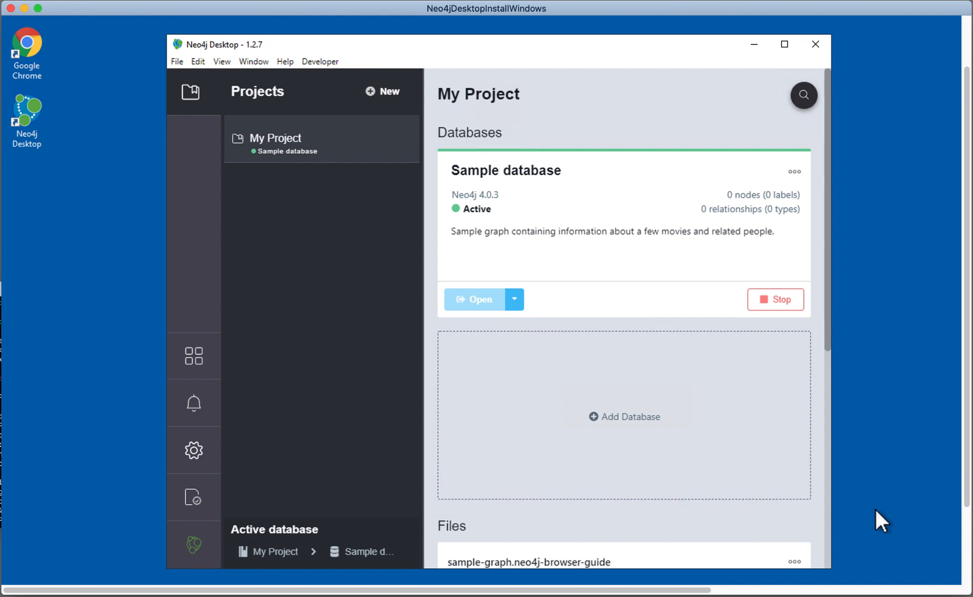
# Step: Look through the Databases, Files and Plugins sections of My Project
pyautogui.moveTo(822, 334); pyautogui.dragTo(803, 275)
pyautogui.moveTo(828, 210); pyautogui.dragTo(831, 344)
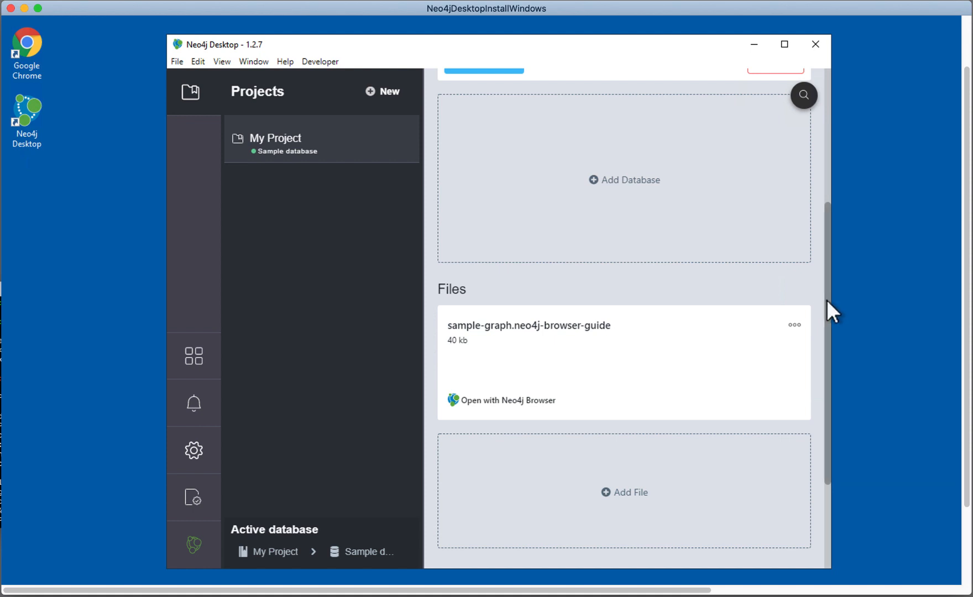
pyautogui.scroll(-3, 827, 300)
pyautogui.scroll(-2, 824, 392)
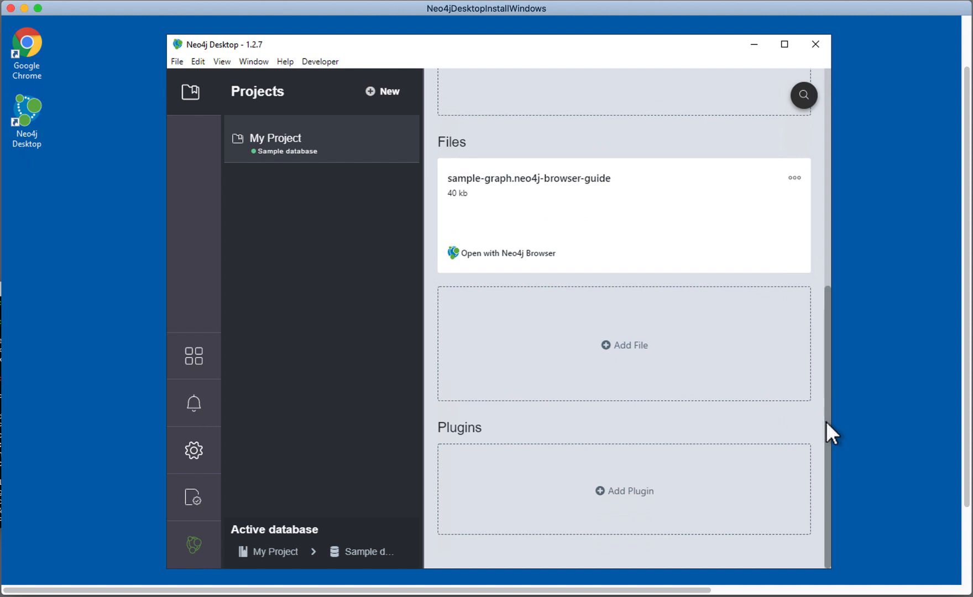
pyautogui.scroll(13, 826, 419)
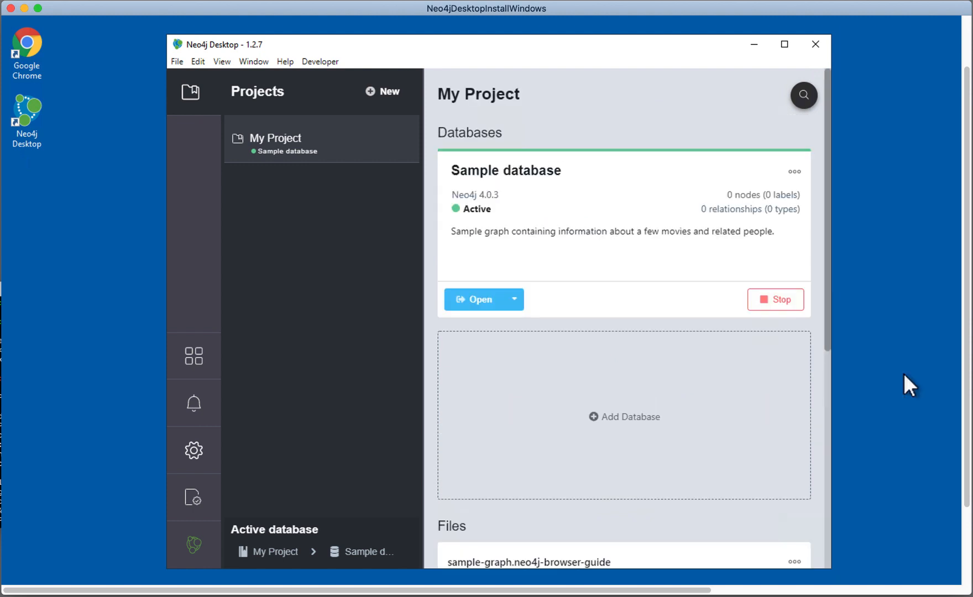
# Step: Open the management page of the Sample database and review its details, logs, settings, plugins, upgrade and administration pages
pyautogui.click(794, 173)
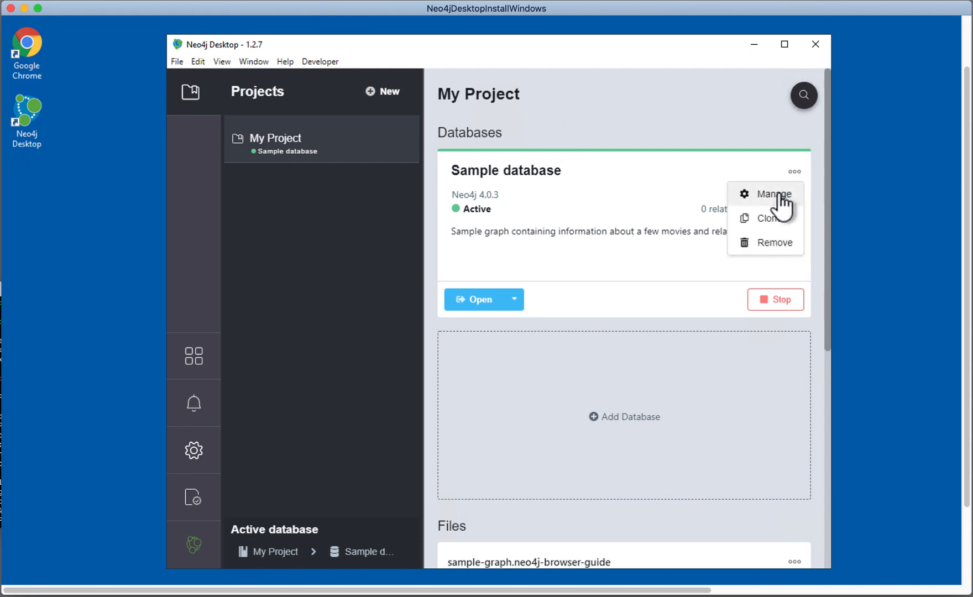
pyautogui.click(774, 195)
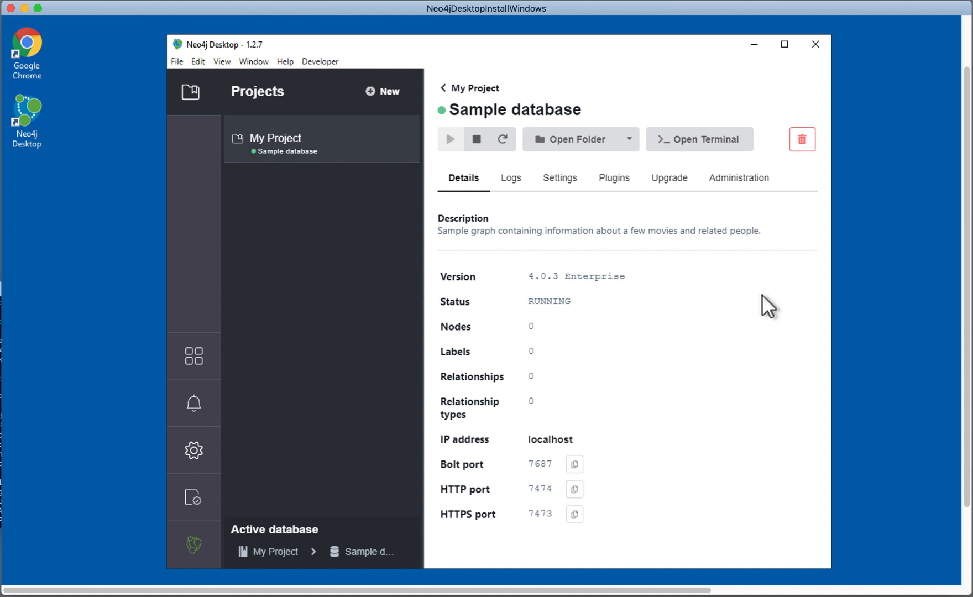
pyautogui.click(523, 189)
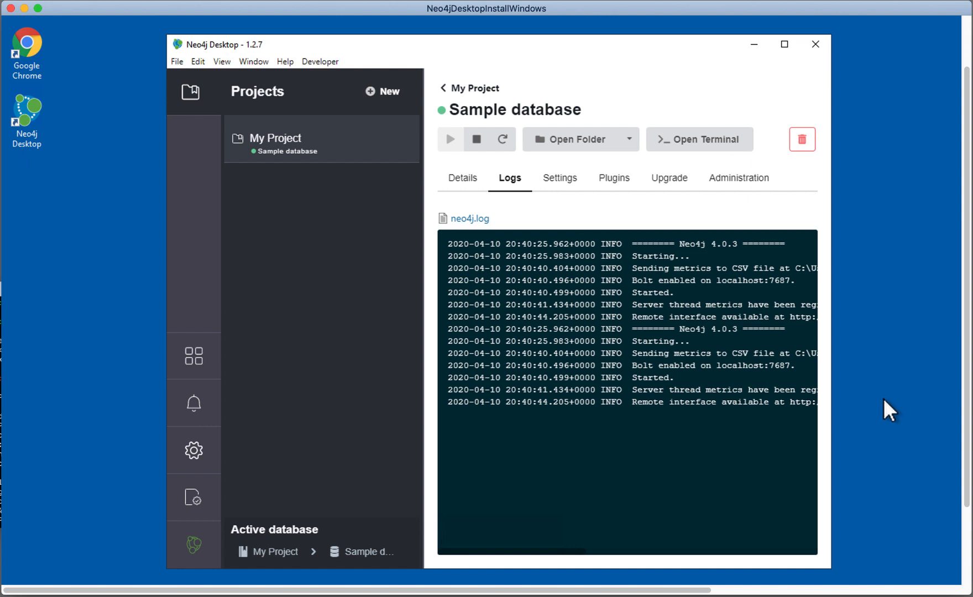
pyautogui.click(561, 182)
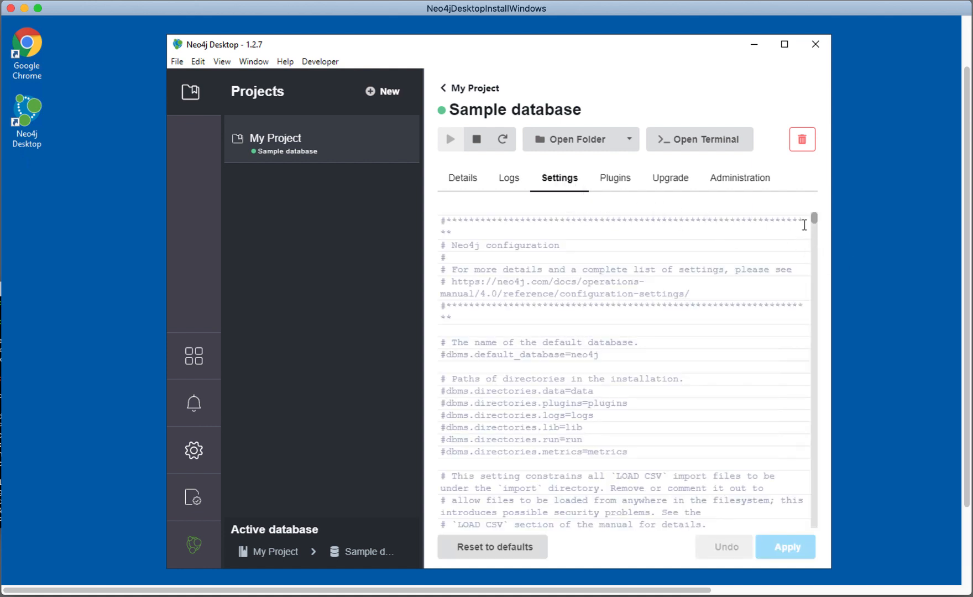
pyautogui.moveTo(814, 218)
pyautogui.mouseDown()
pyautogui.moveTo(811, 320)
pyautogui.moveTo(802, 206)
pyautogui.mouseUp()
pyautogui.click(618, 180)
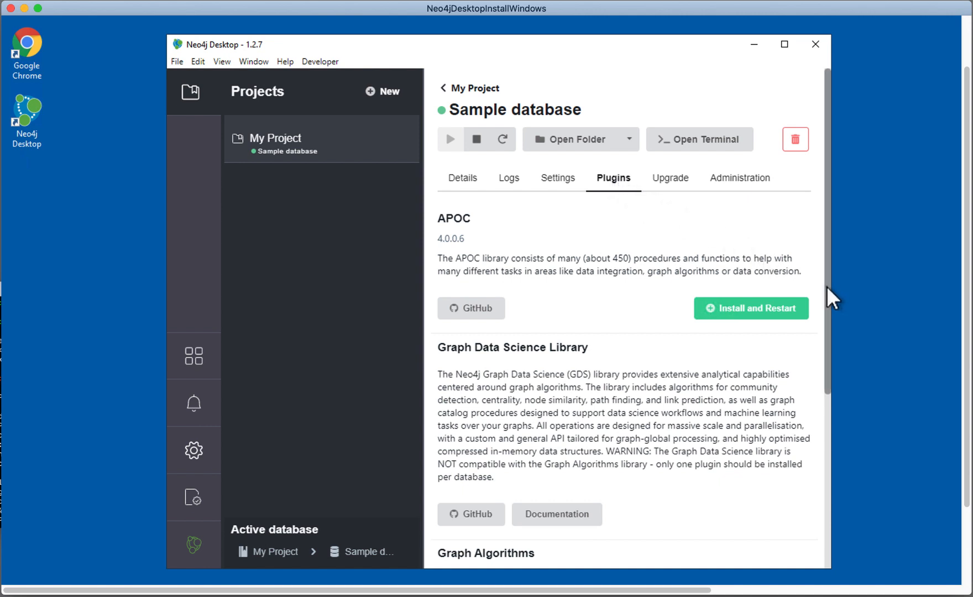
pyautogui.moveTo(826, 291); pyautogui.dragTo(803, 219)
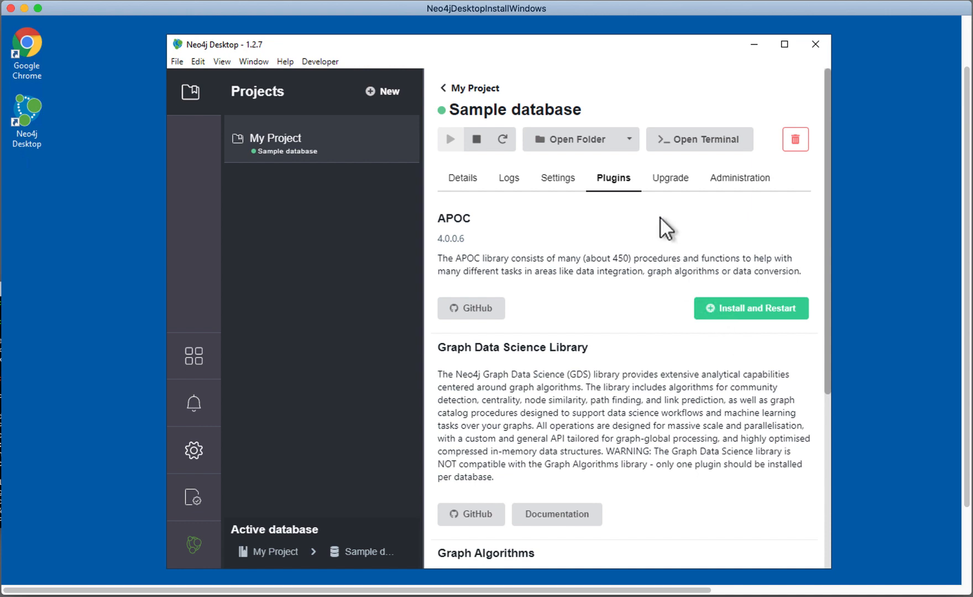
pyautogui.click(671, 179)
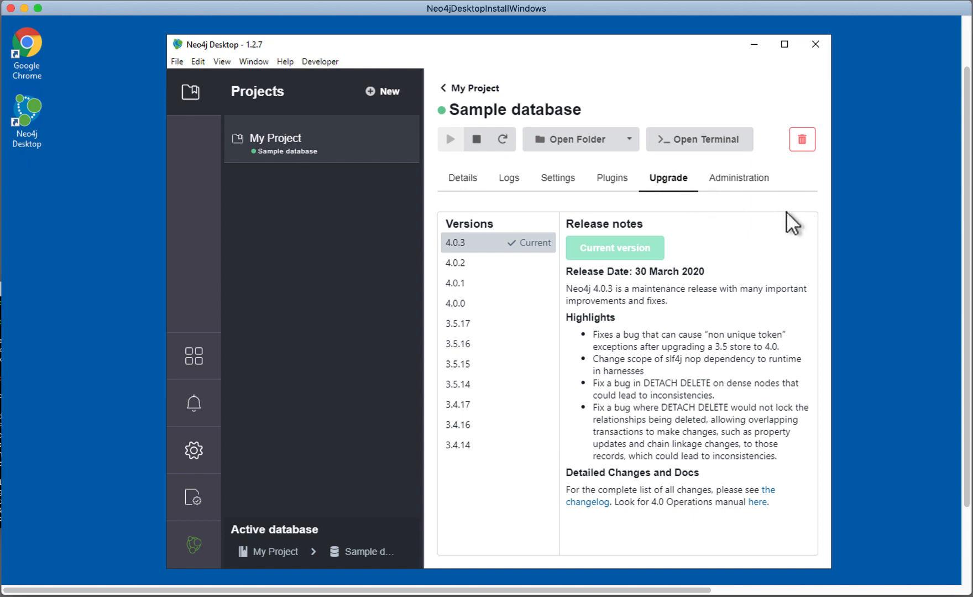
pyautogui.click(750, 181)
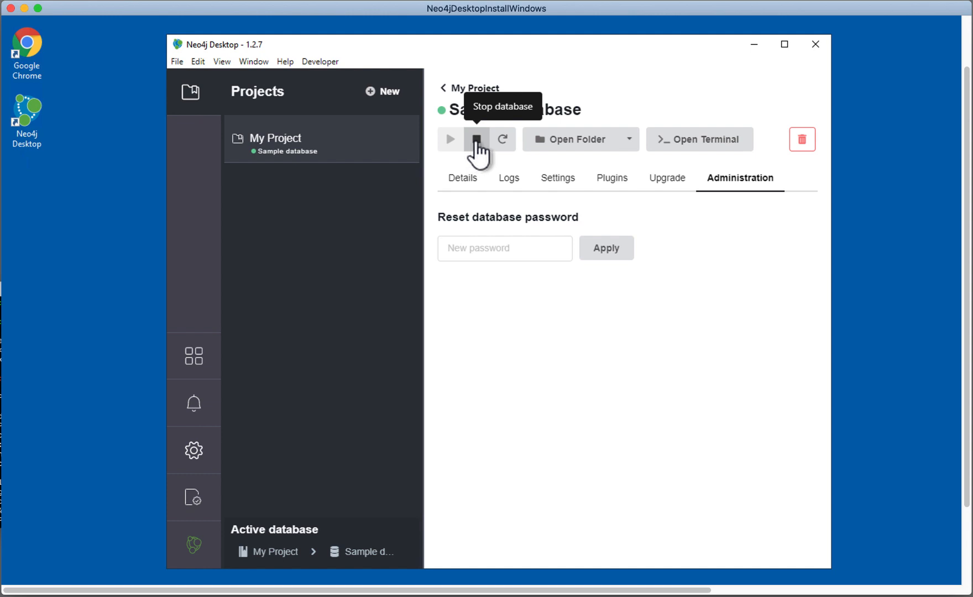
# Step: Inspect the Sample database's installation folder and its command terminal, putting each window away after viewing
pyautogui.click(587, 145)
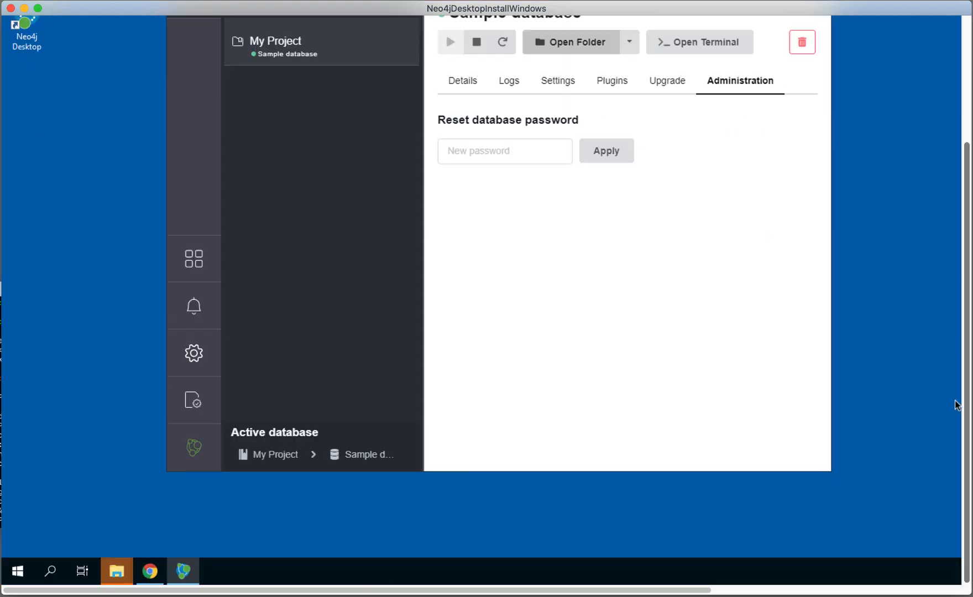
pyautogui.moveTo(117, 565)
pyautogui.click(139, 540)
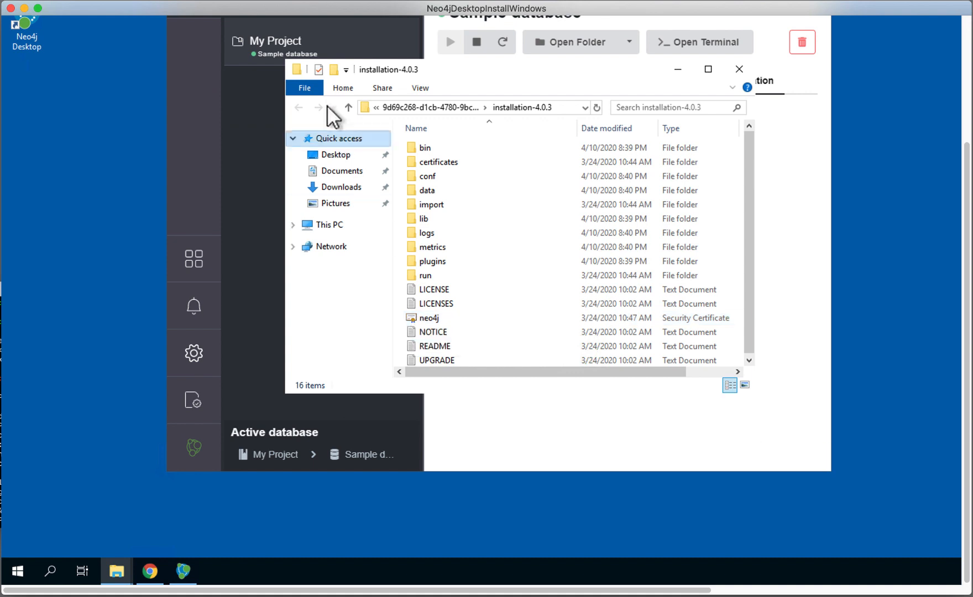
pyautogui.click(676, 67)
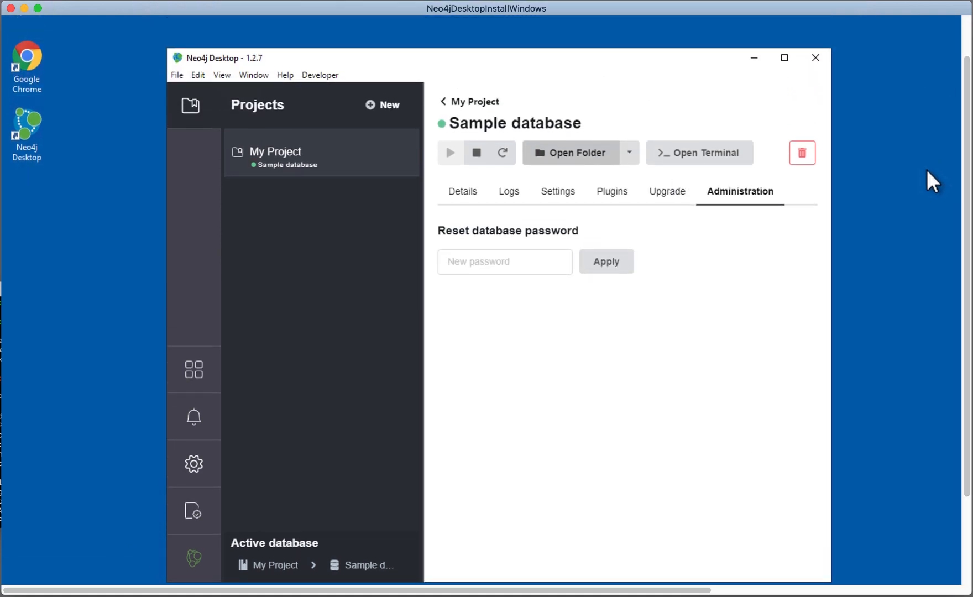
pyautogui.click(698, 148)
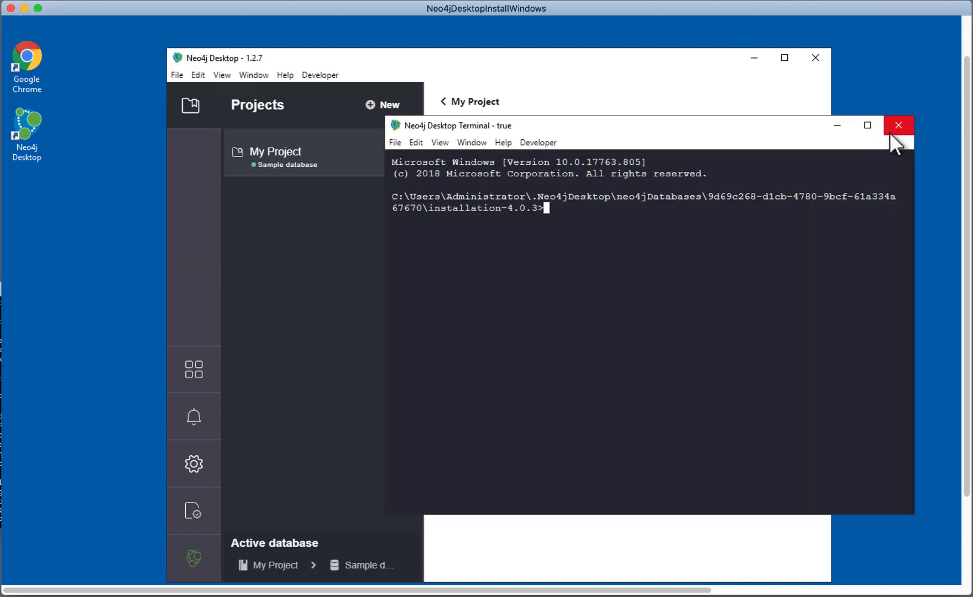
pyautogui.click(898, 126)
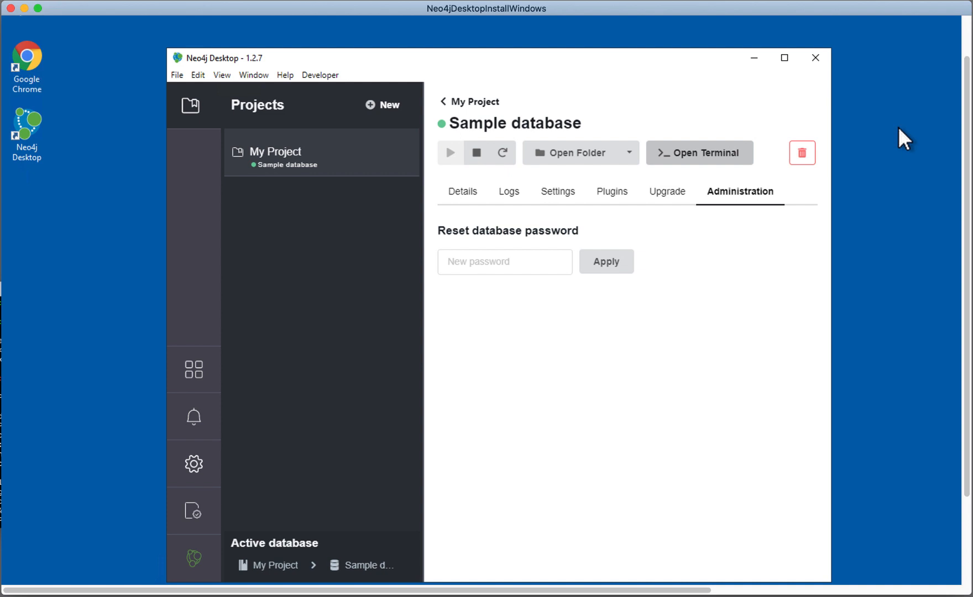
# Step: Return to the My Project overview and look through its Databases, Files and Plugins sections
pyautogui.click(445, 102)
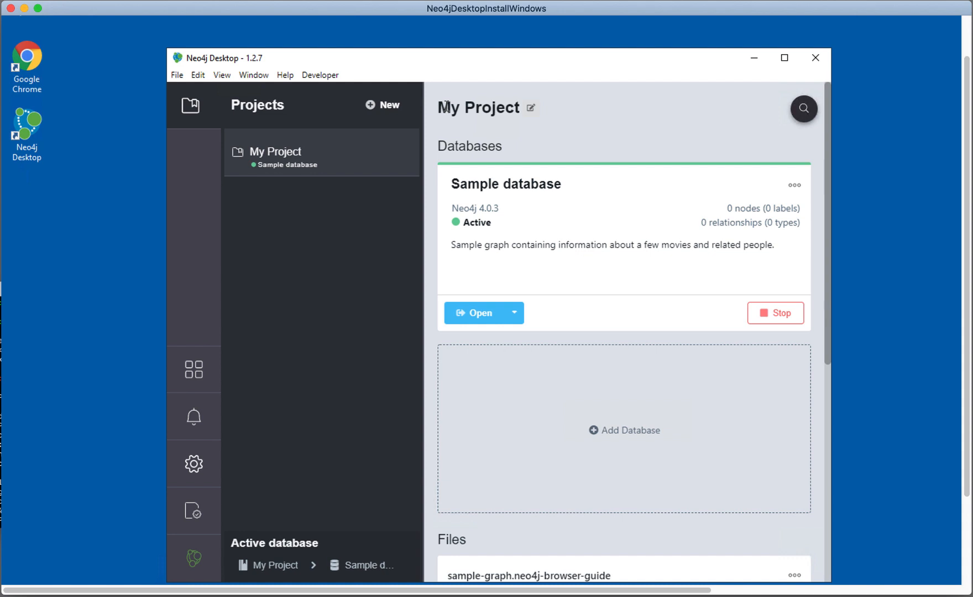
pyautogui.scroll(-4, 819, 243)
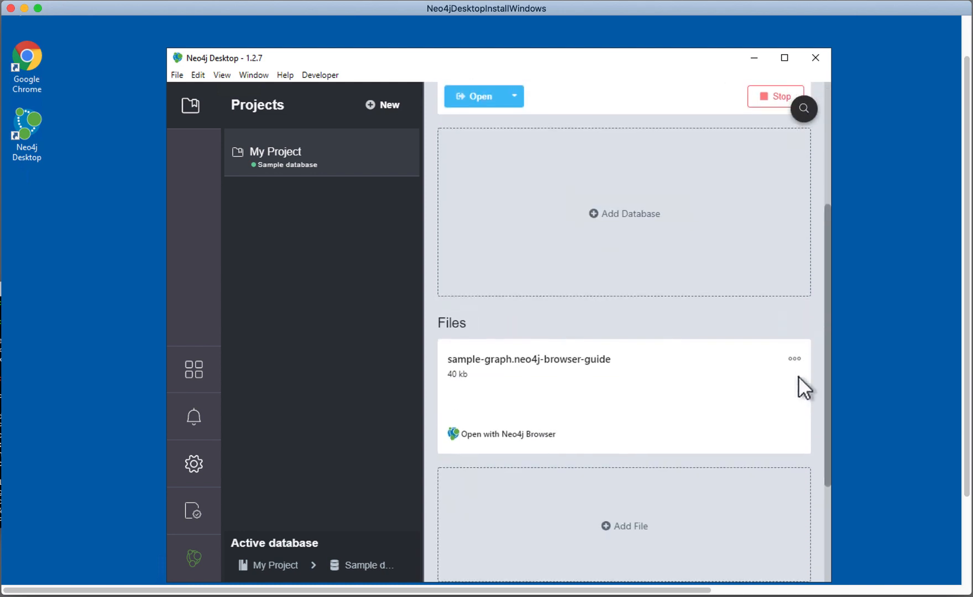
pyautogui.scroll(-3, 802, 431)
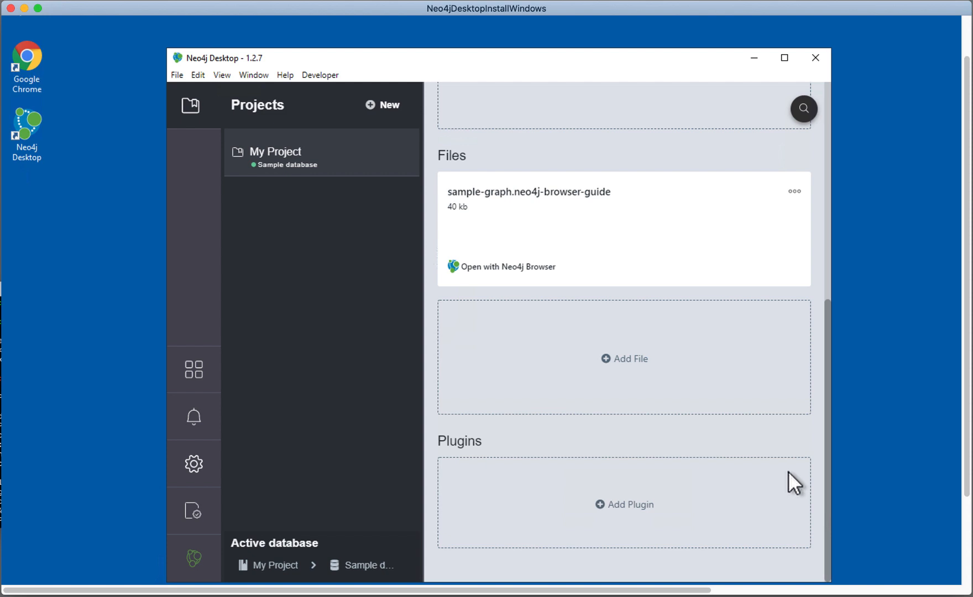
pyautogui.scroll(7, 791, 448)
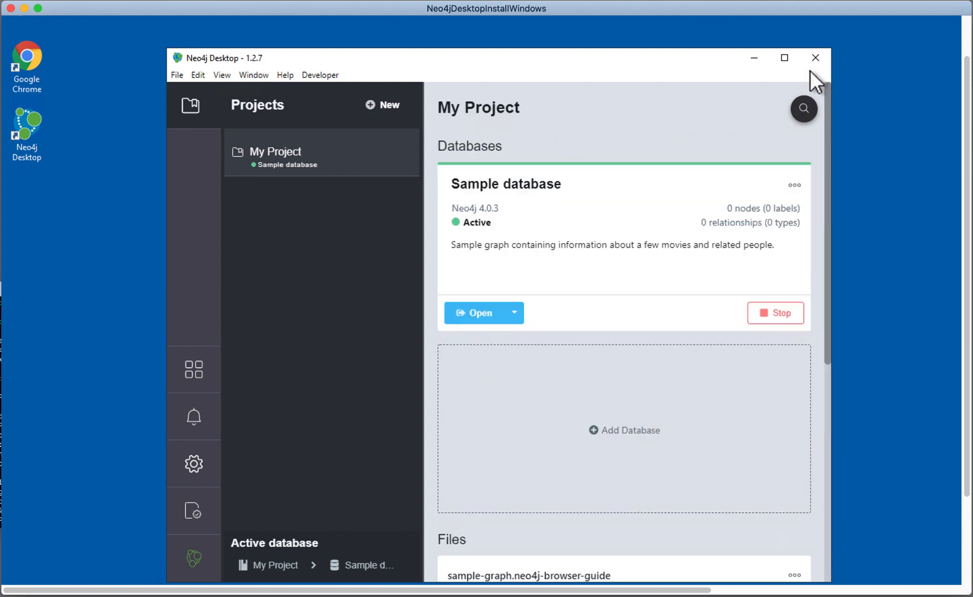
# Step: Create a new project and name it Testing
pyautogui.click(389, 105)
pyautogui.click(502, 108)
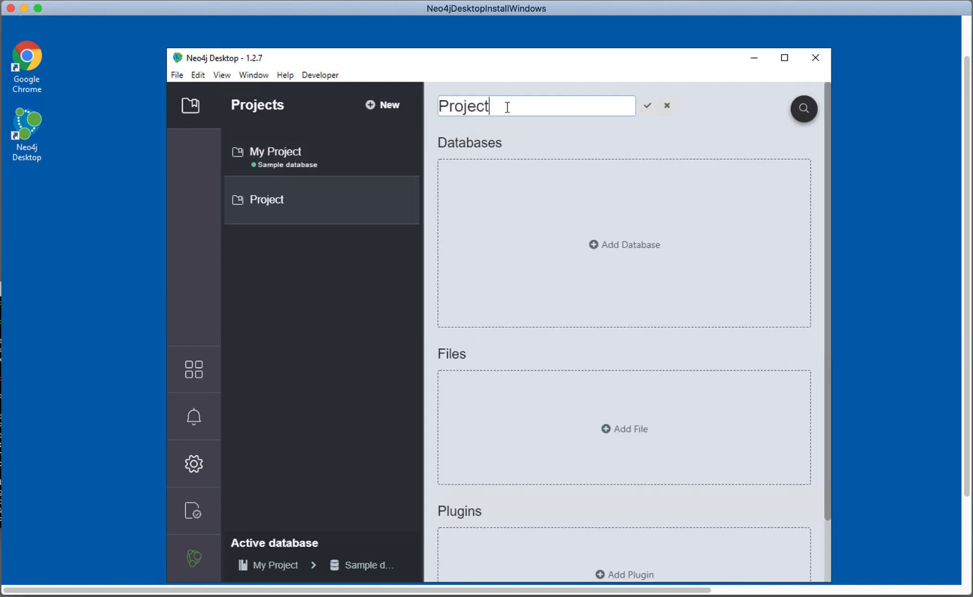
pyautogui.doubleClick(473, 103)
pyautogui.write('Testing')
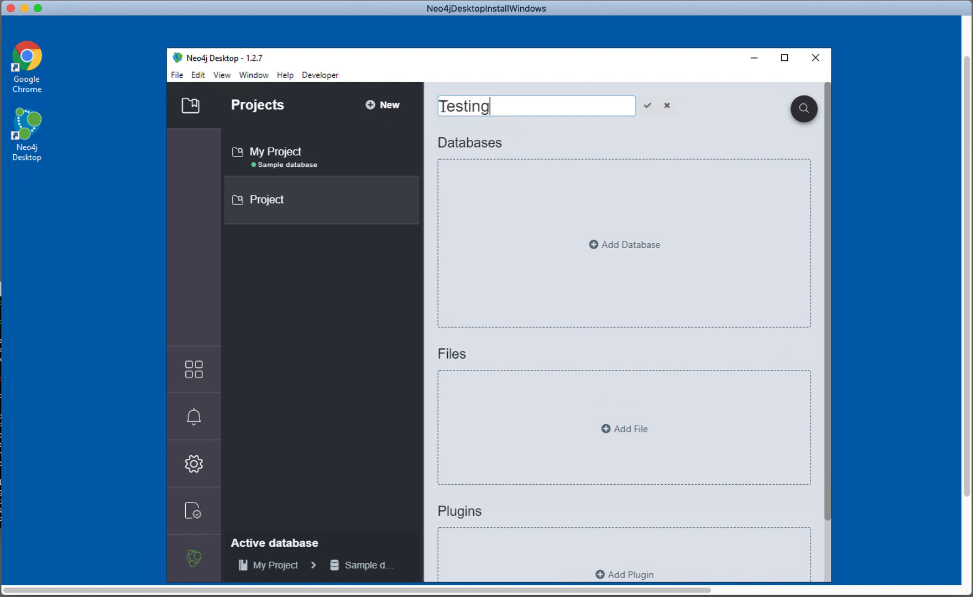
pyautogui.click(645, 106)
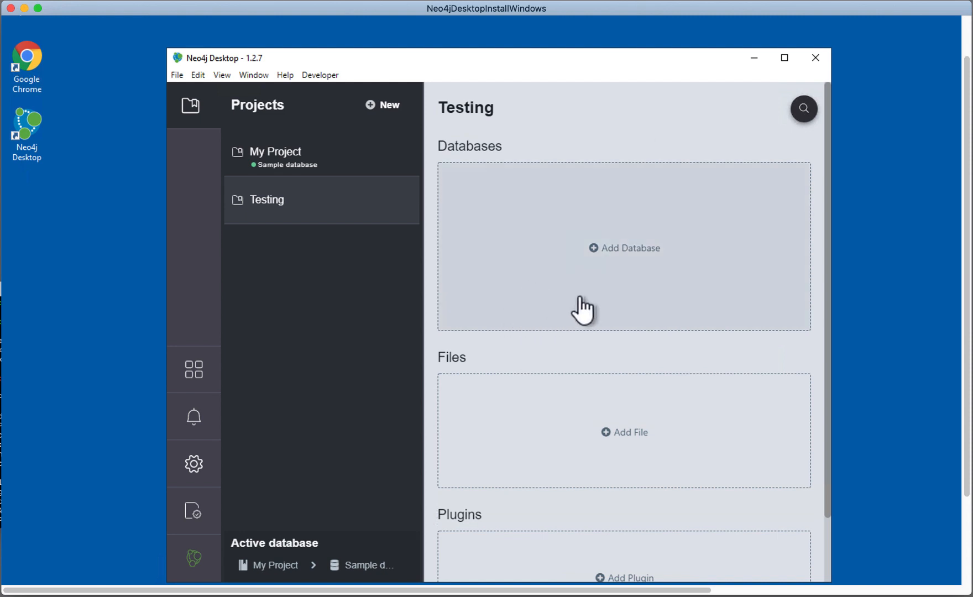
# Step: Begin creating a local graph in the Testing project and name it TestA
pyautogui.click(596, 250)
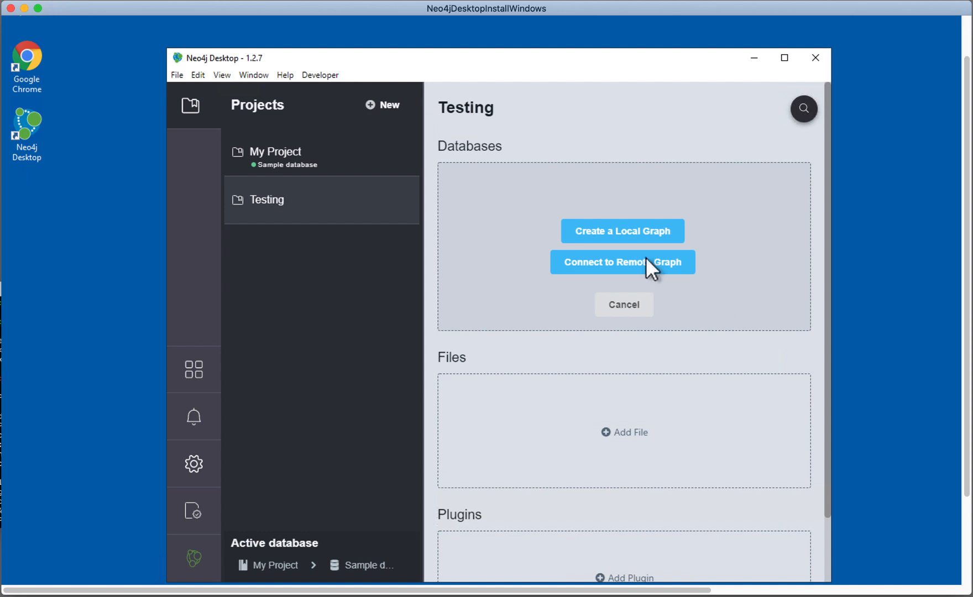
pyautogui.click(641, 232)
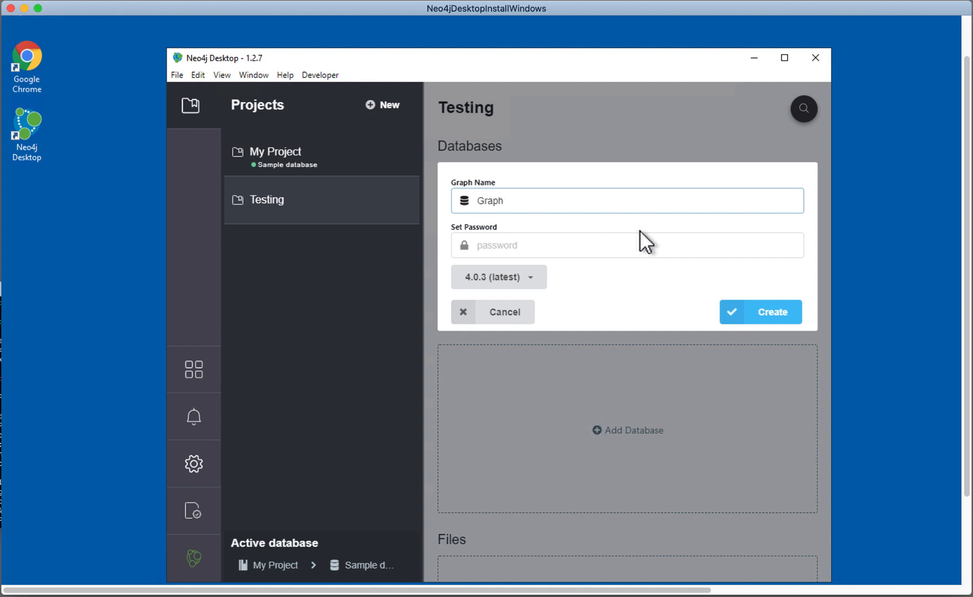
pyautogui.doubleClick(454, 193)
pyautogui.write('TestA')
# Step: Enter the TestA database password, keep version 4.0.3 (latest), and create the graph
pyautogui.click(497, 237)
pyautogui.write('neo4j')
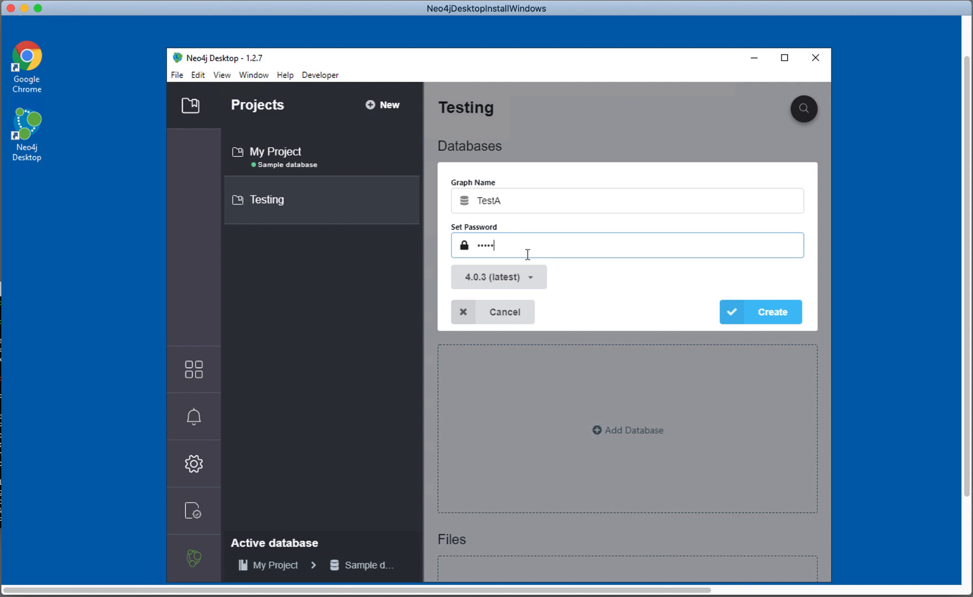
pyautogui.press('BackSpace')
pyautogui.press('BackSpace')
pyautogui.press('BackSpace')
pyautogui.press('BackSpace')
pyautogui.press('BackSpace')
pyautogui.write('••••••')
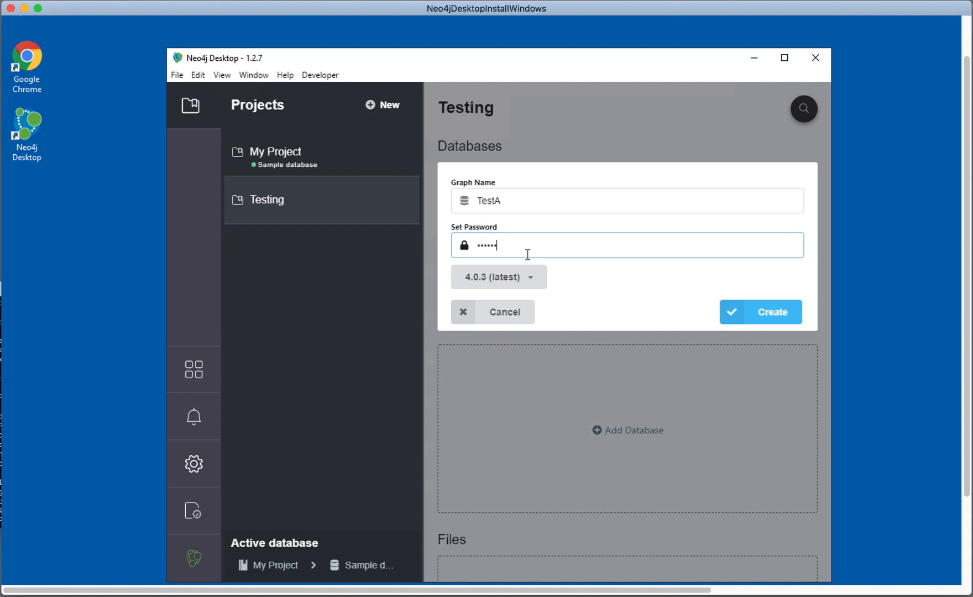
pyautogui.click(534, 282)
pyautogui.moveTo(542, 307); pyautogui.dragTo(558, 285)
pyautogui.click(638, 273)
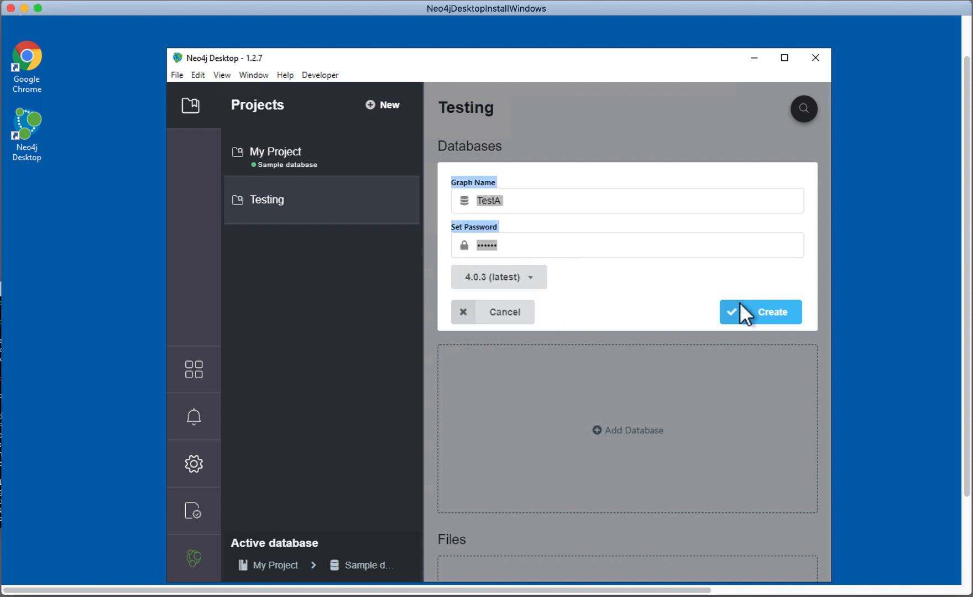
pyautogui.click(776, 317)
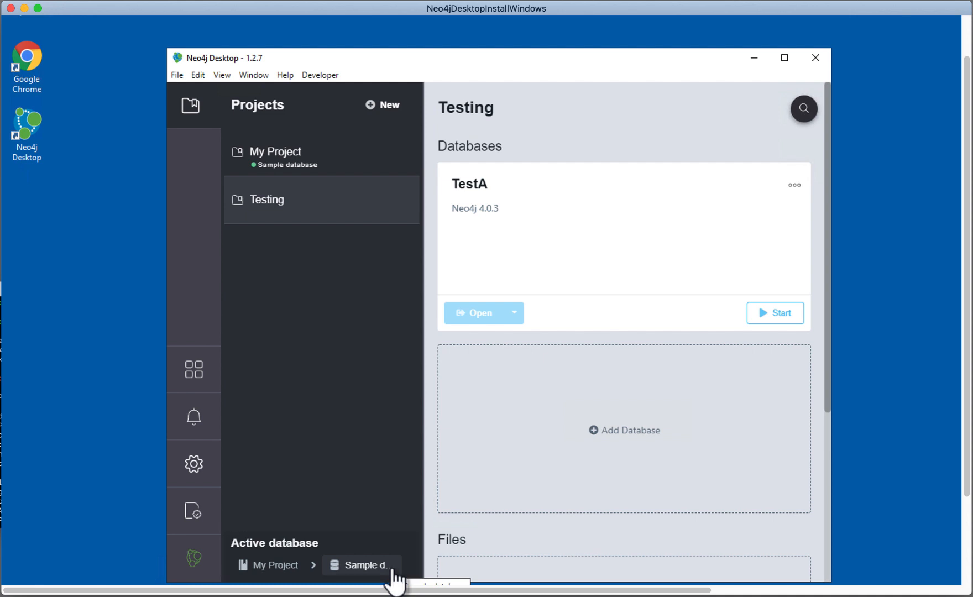
# Step: Stop the Sample database in My Project and start TestA in the Testing project
pyautogui.click(273, 157)
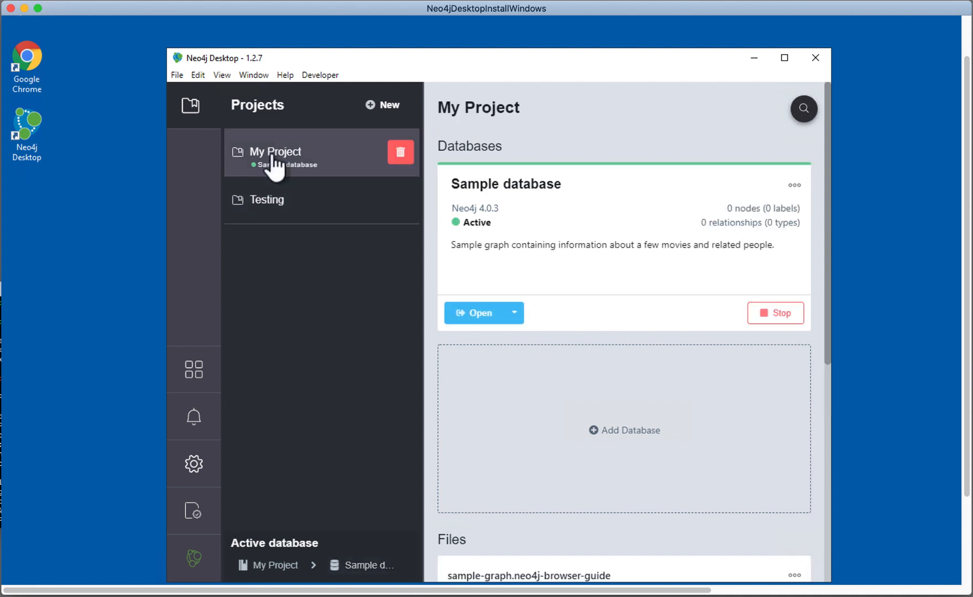
pyautogui.click(778, 313)
pyautogui.click(265, 206)
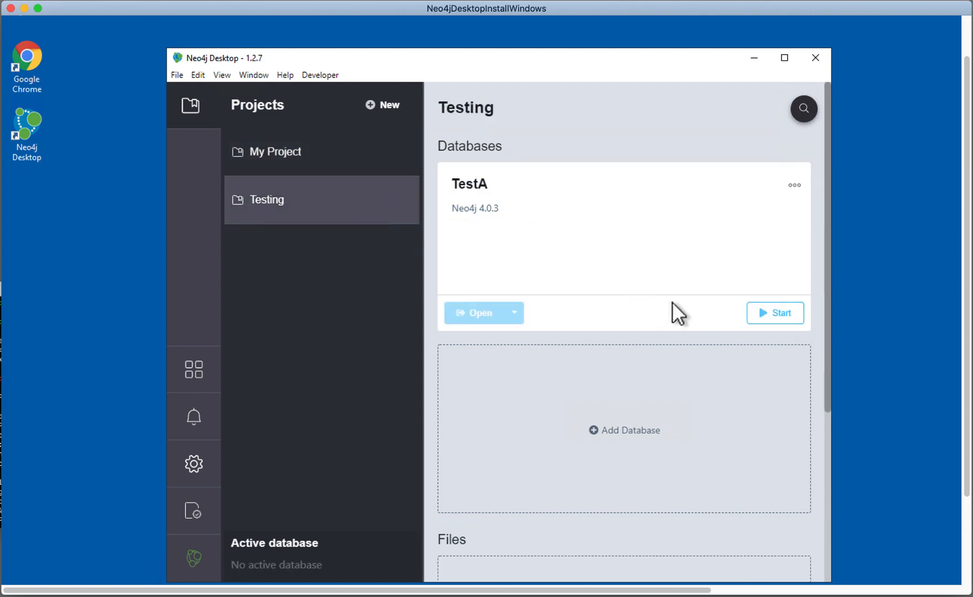
pyautogui.click(780, 314)
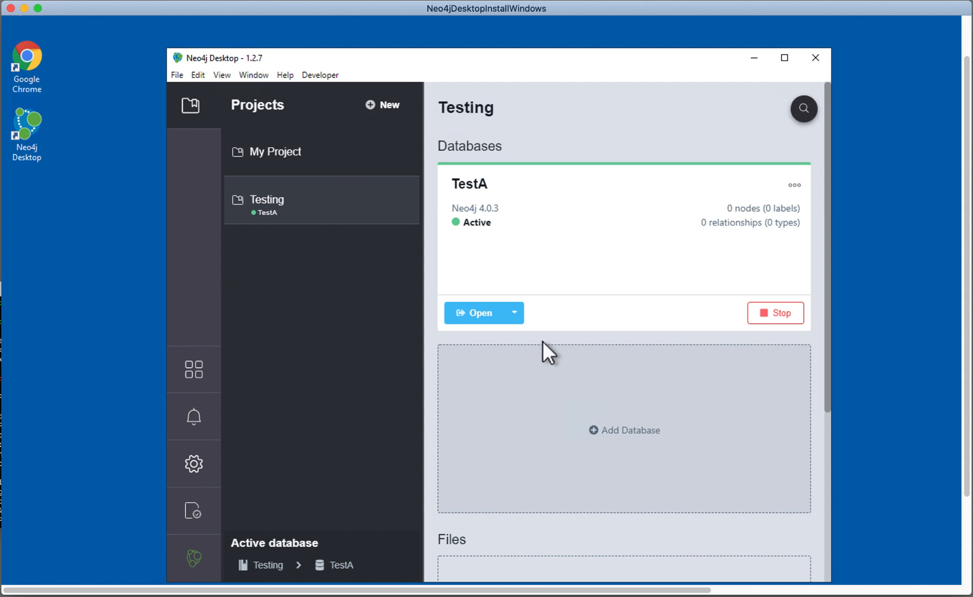
# Step: Open TestA with Neo4j Browser, view its database information, and minimize the browser window
pyautogui.click(479, 314)
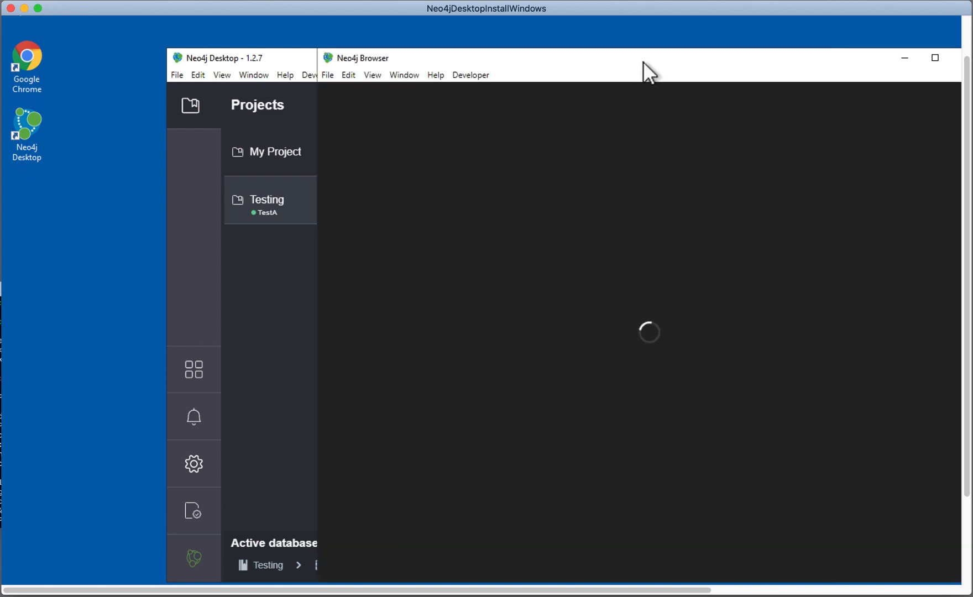
pyautogui.moveTo(643, 59); pyautogui.dragTo(541, 49)
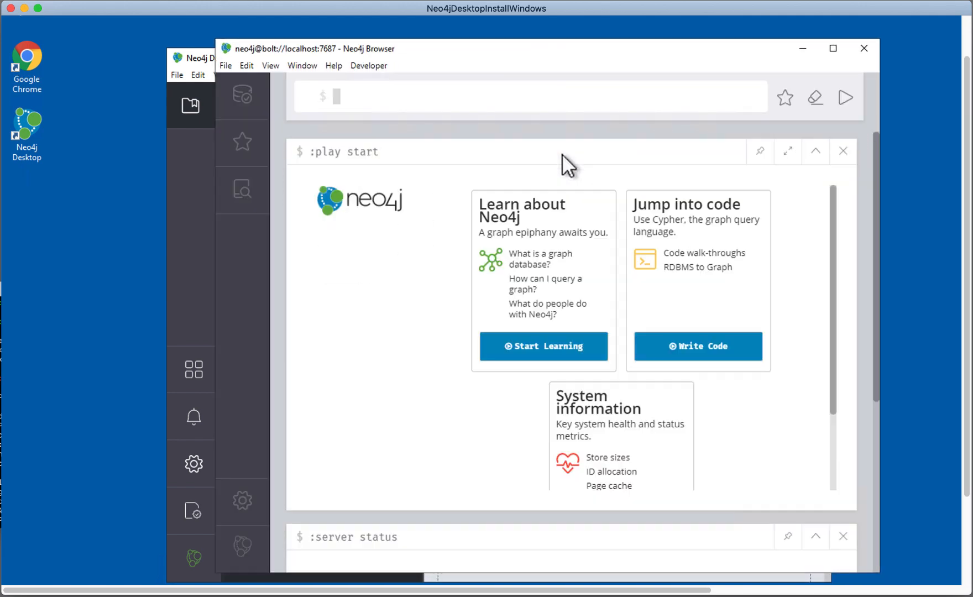
pyautogui.click(240, 96)
pyautogui.click(240, 96)
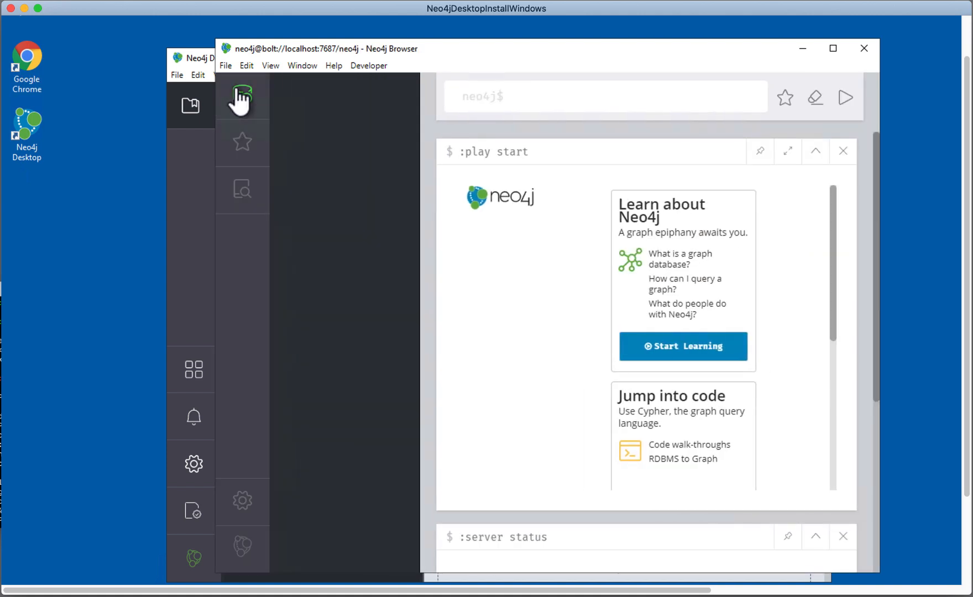
pyautogui.click(803, 50)
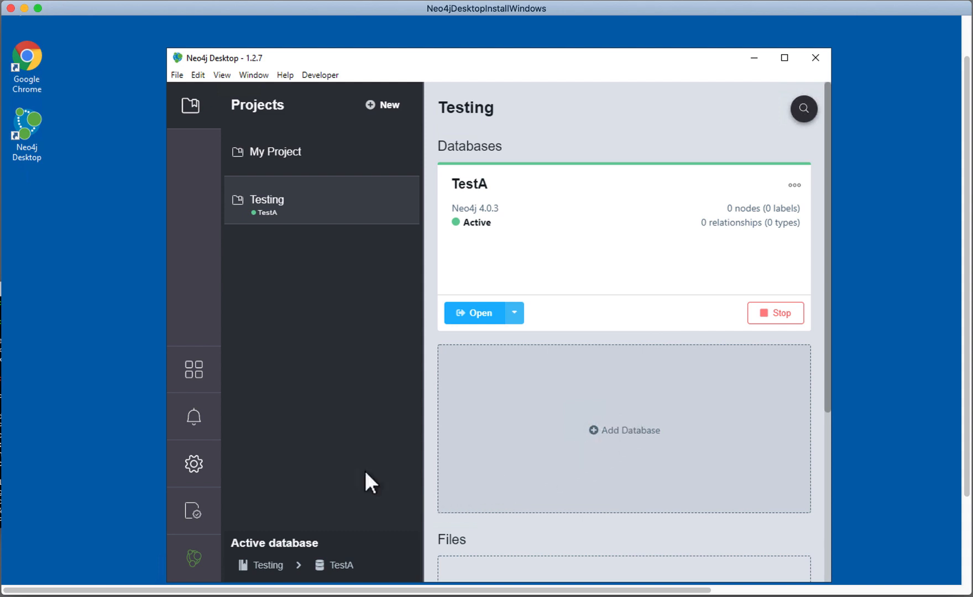
# Step: Launch Neo4j ETL Tool from the graph applications, allow its background Java and Node.js processes, and minimize it
pyautogui.click(192, 382)
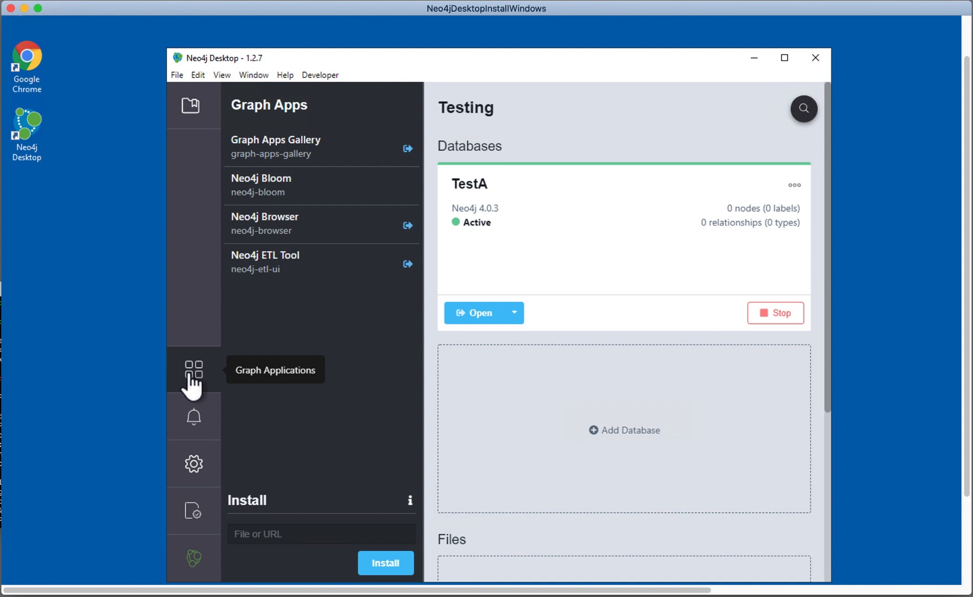
pyautogui.click(408, 264)
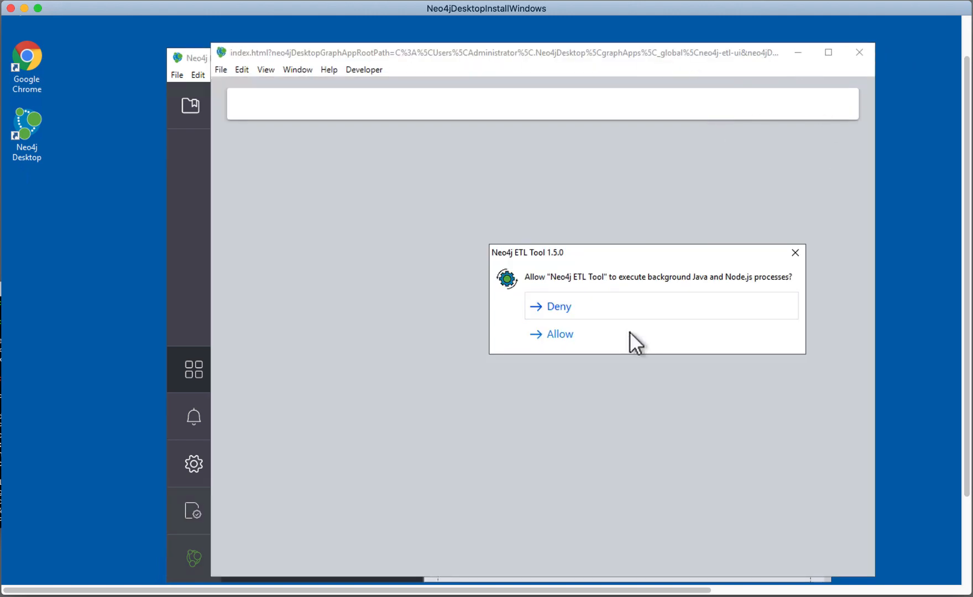
pyautogui.click(568, 335)
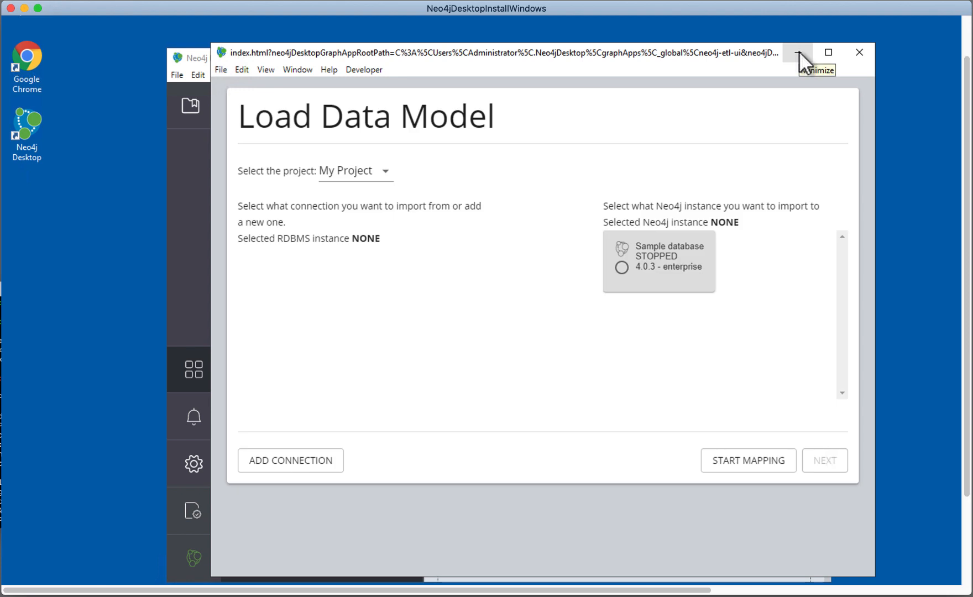
pyautogui.click(799, 53)
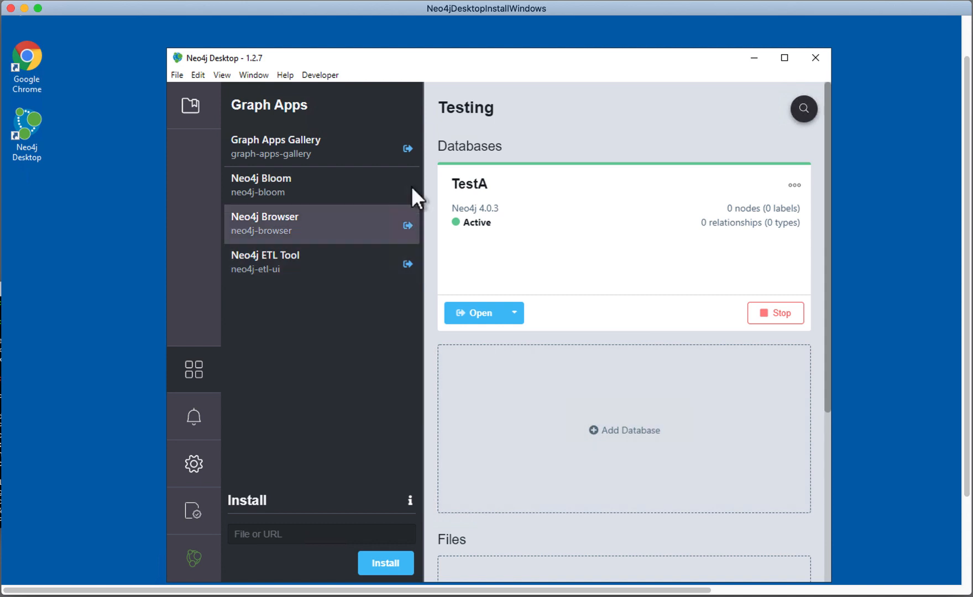
# Step: Open the Graph Apps Gallery, browse the available developer tools, and minimize its window
pyautogui.click(408, 155)
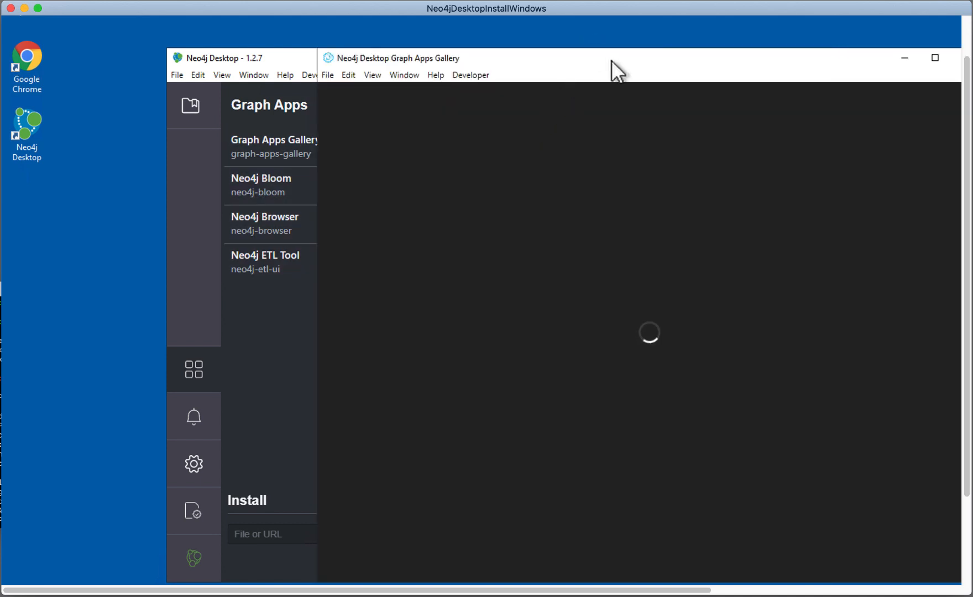
pyautogui.moveTo(582, 60); pyautogui.dragTo(498, 54)
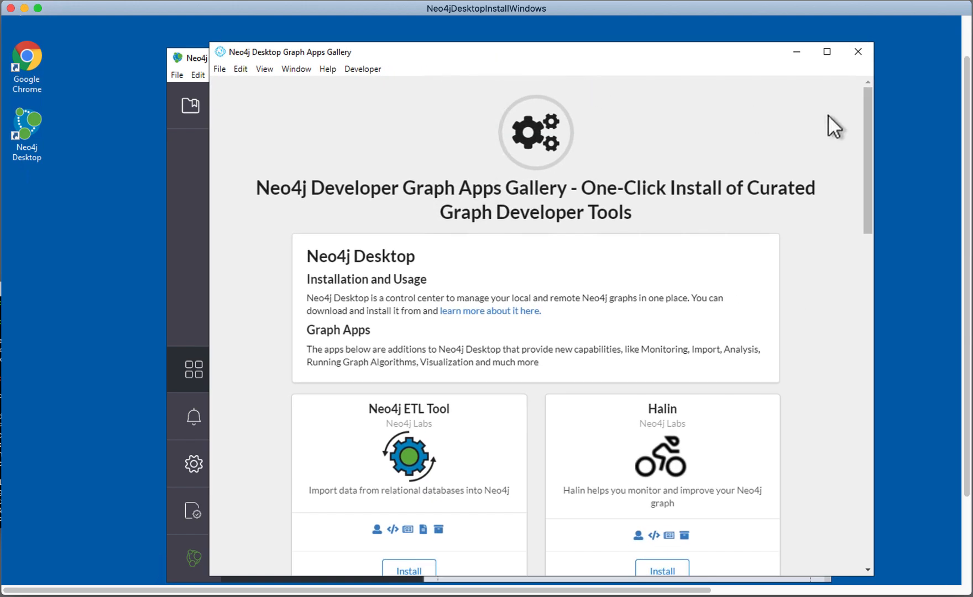
pyautogui.moveTo(865, 118); pyautogui.dragTo(811, 41)
pyautogui.click(795, 52)
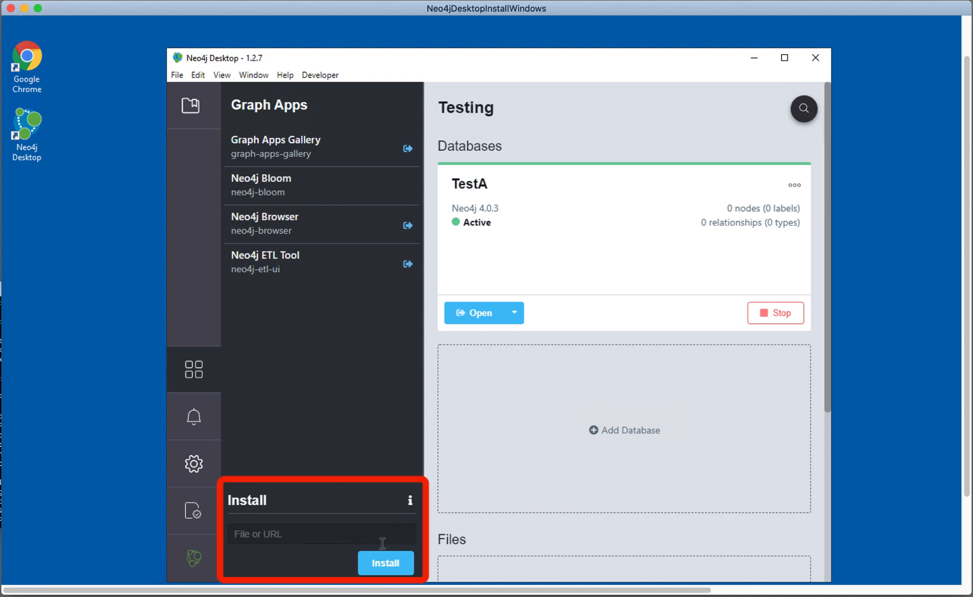
pyautogui.click(412, 564)
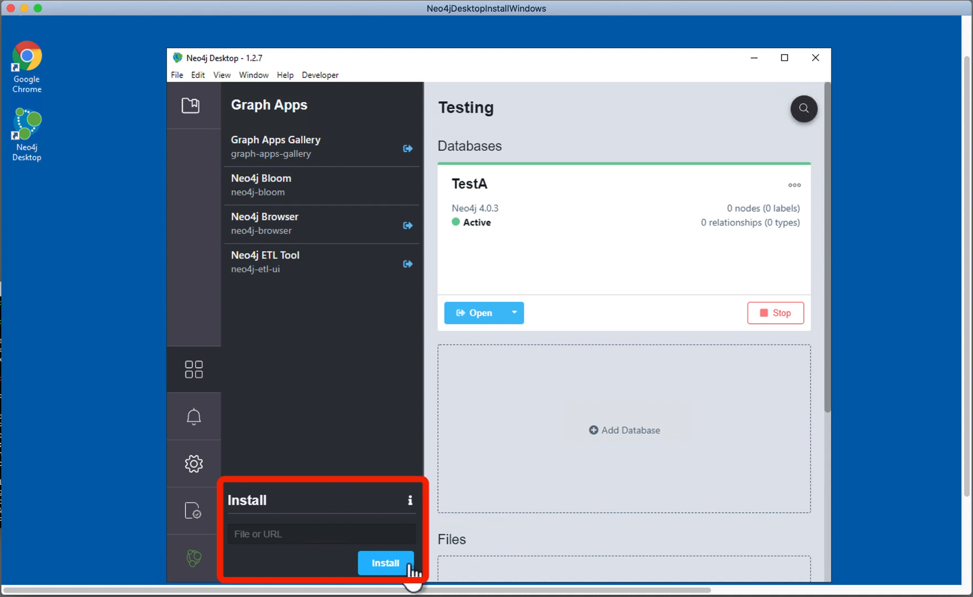
# Step: Review the Notification Center, all application settings through Developer tools, and the software keys, and return to the project list
pyautogui.click(193, 420)
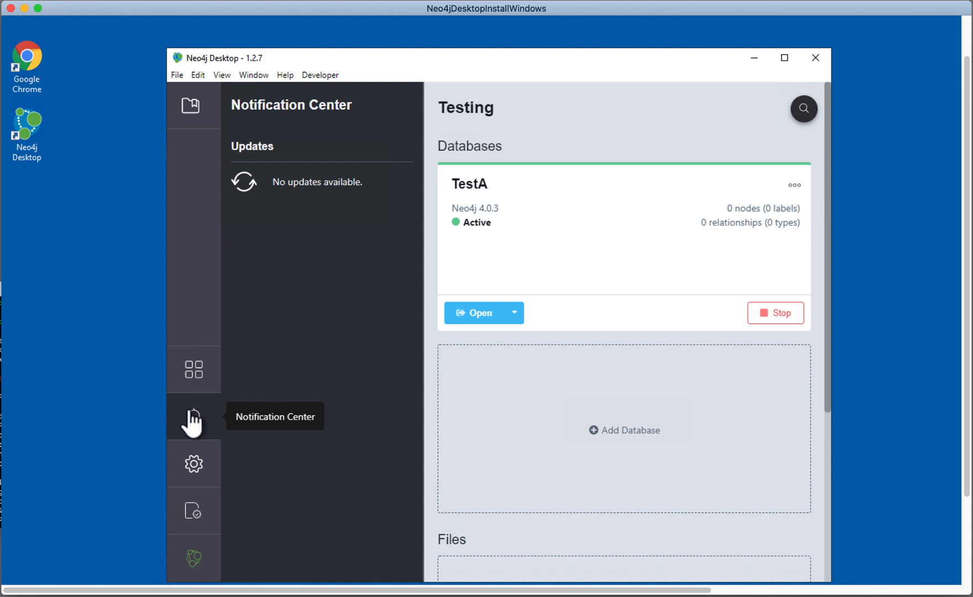
pyautogui.click(194, 463)
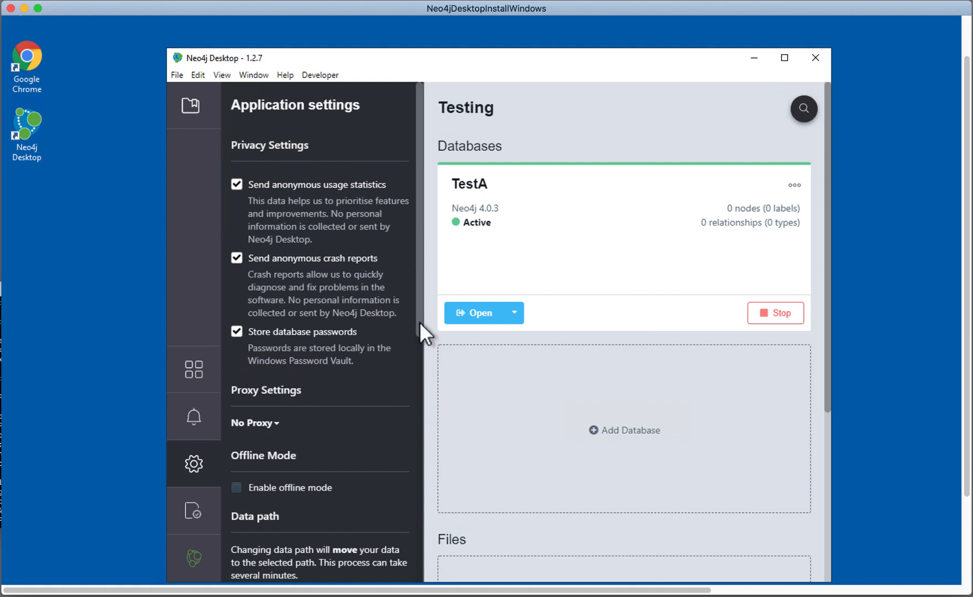
pyautogui.moveTo(420, 323); pyautogui.dragTo(413, 405)
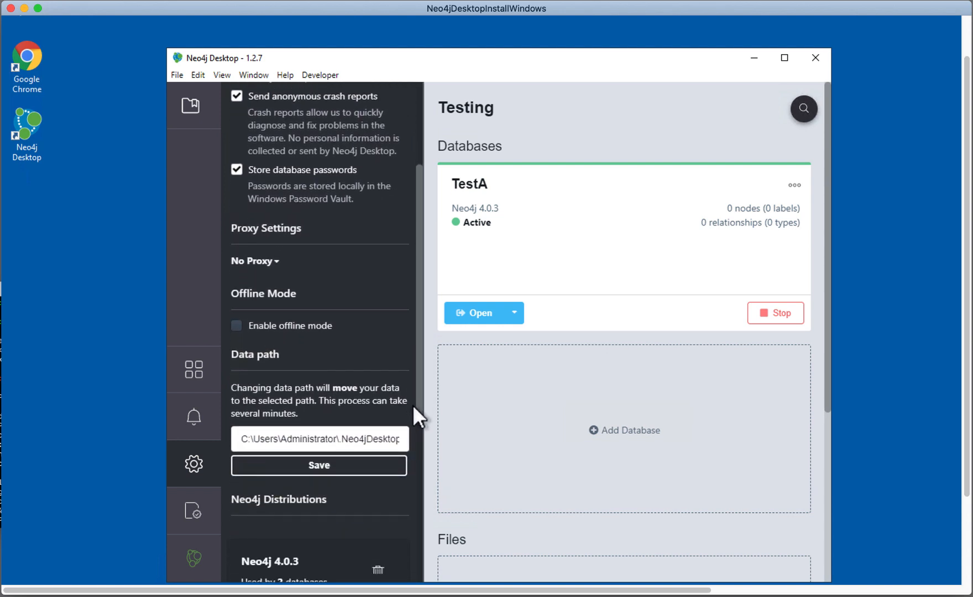
pyautogui.moveTo(413, 406); pyautogui.dragTo(402, 486)
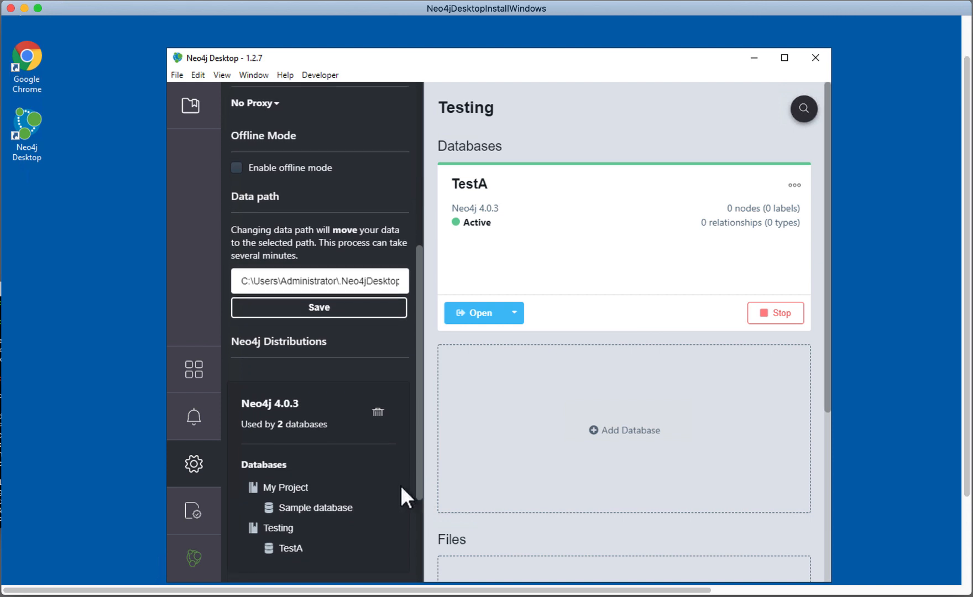
pyautogui.moveTo(401, 485); pyautogui.dragTo(391, 591)
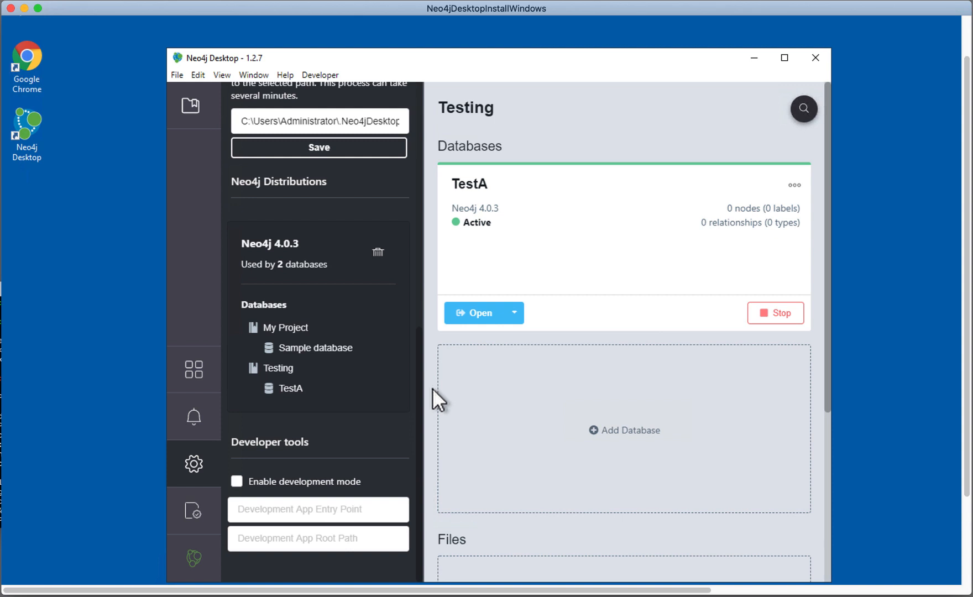
pyautogui.click(192, 514)
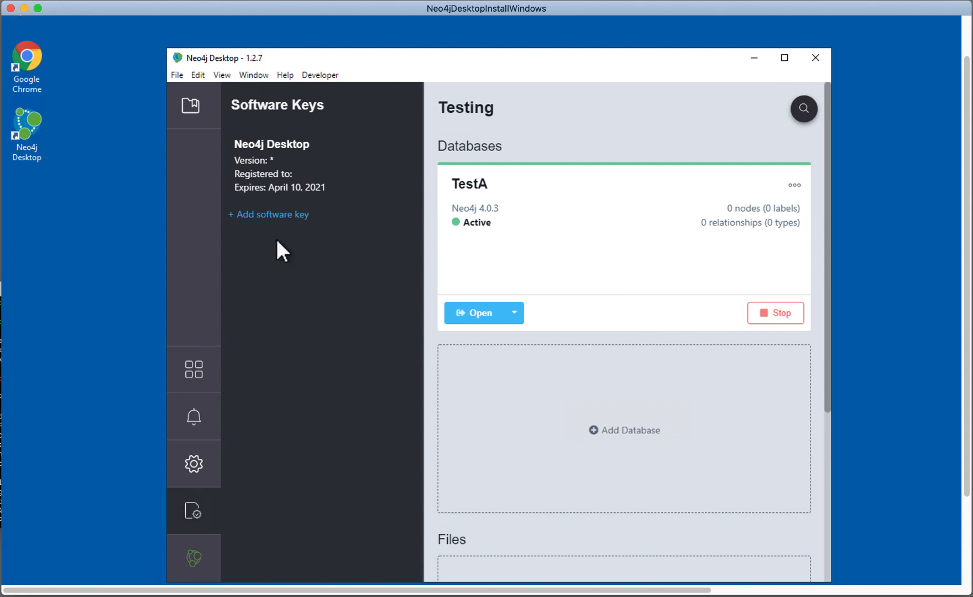
pyautogui.click(191, 107)
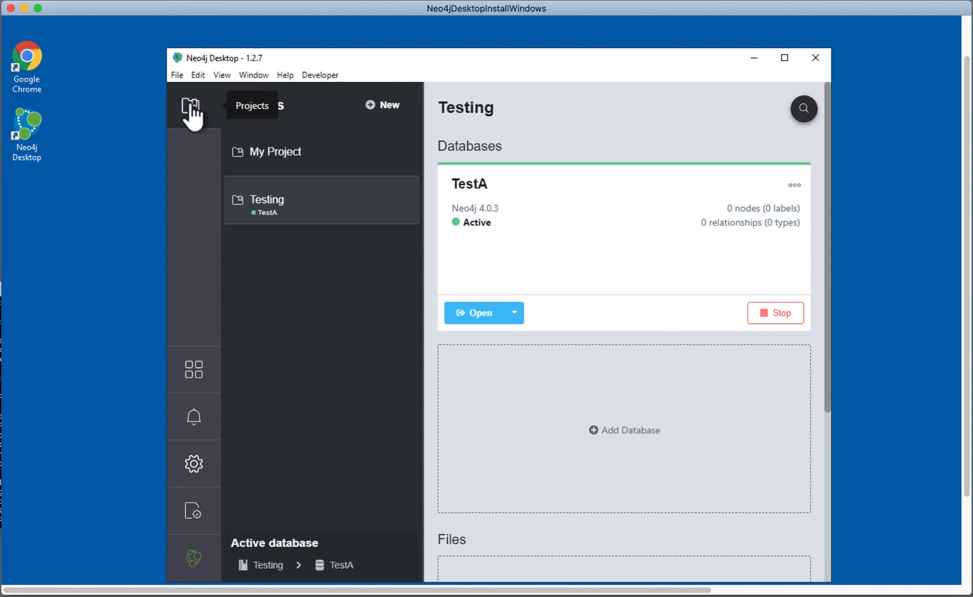